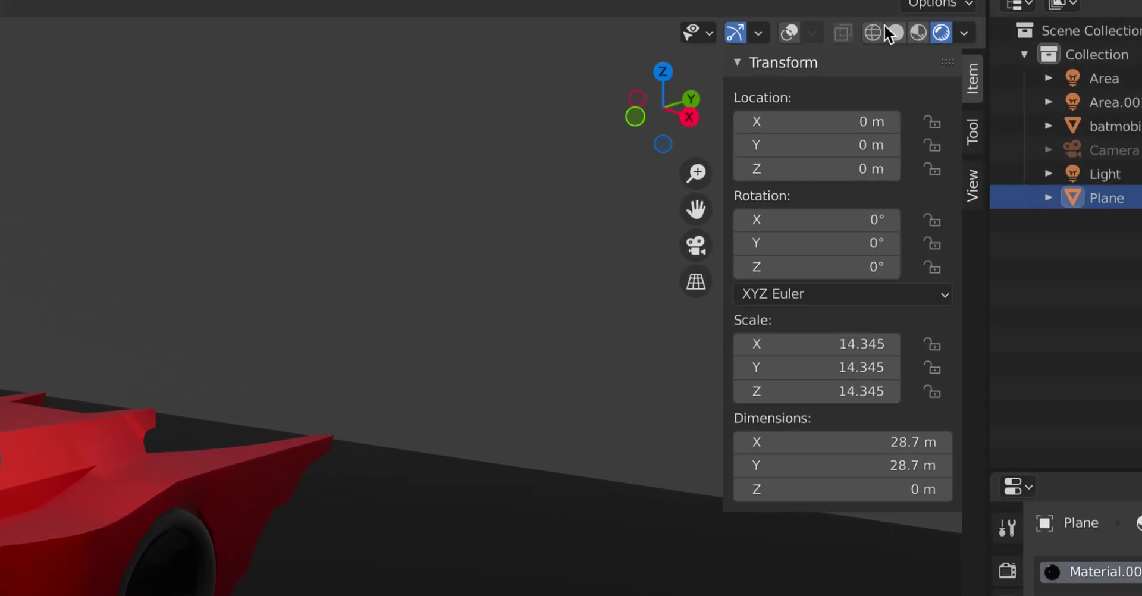
Cycle the viewport through Wireframe, Solid, Material Preview and Rendered shading, ending on Solid.
left_click(873, 31)
left_click(895, 33)
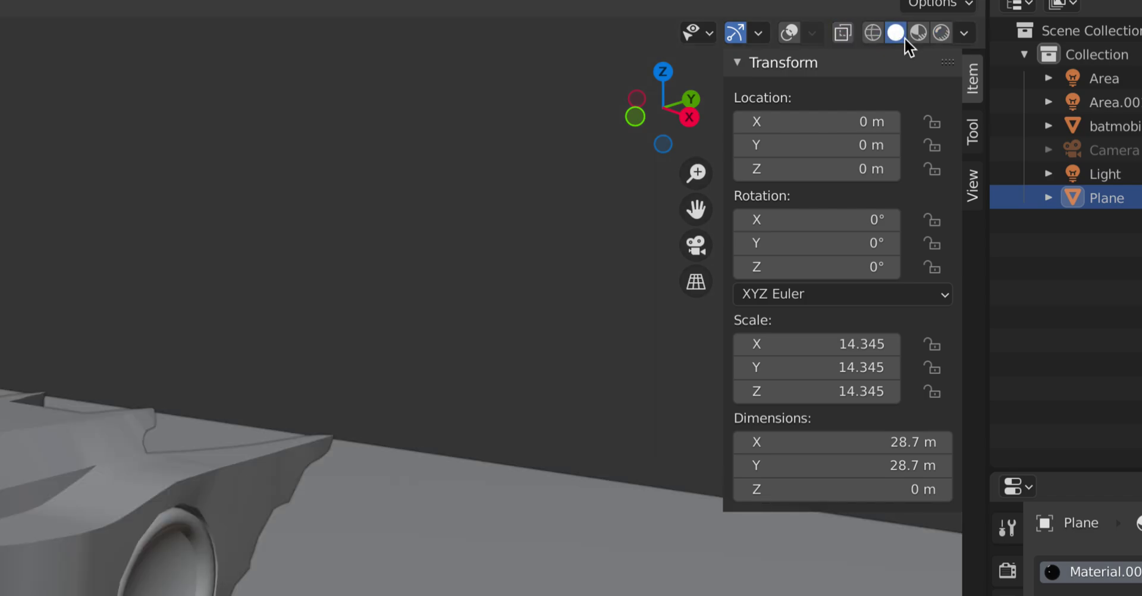
left_click(916, 33)
left_click(935, 34)
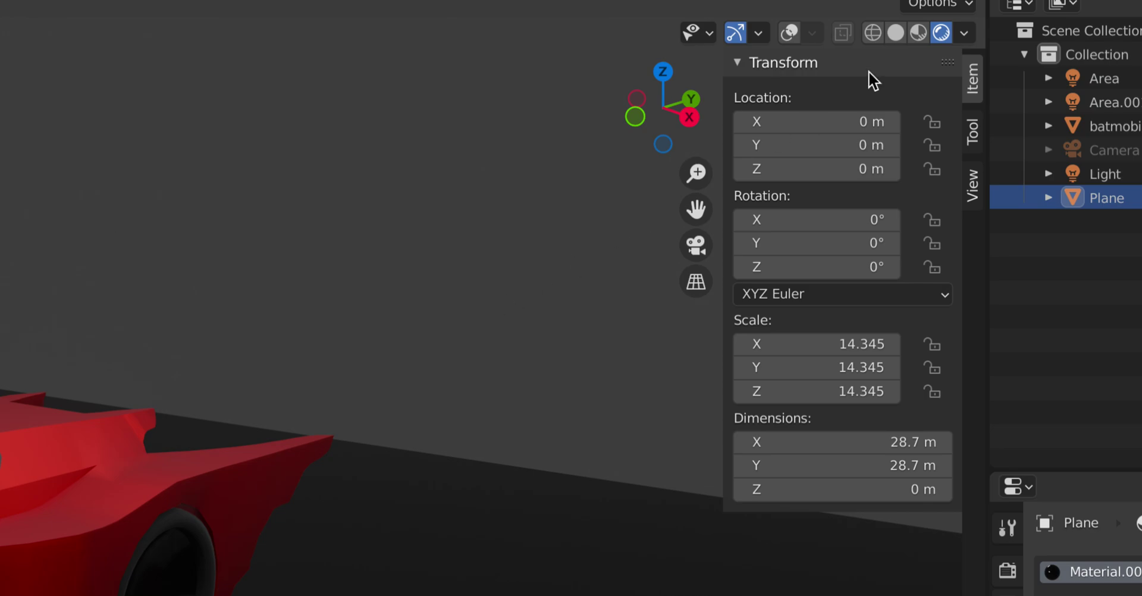
left_click(891, 34)
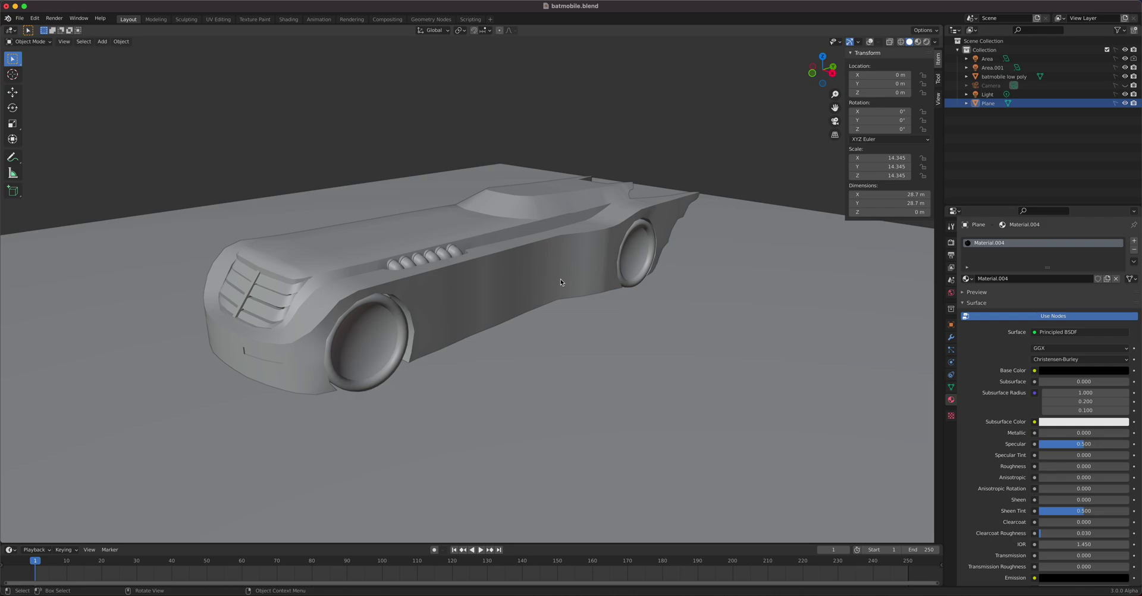
Tour the Modeling, Sculpting and UV Editing workspaces, then give Texture Paint Material Preview shading.
left_click(155, 20)
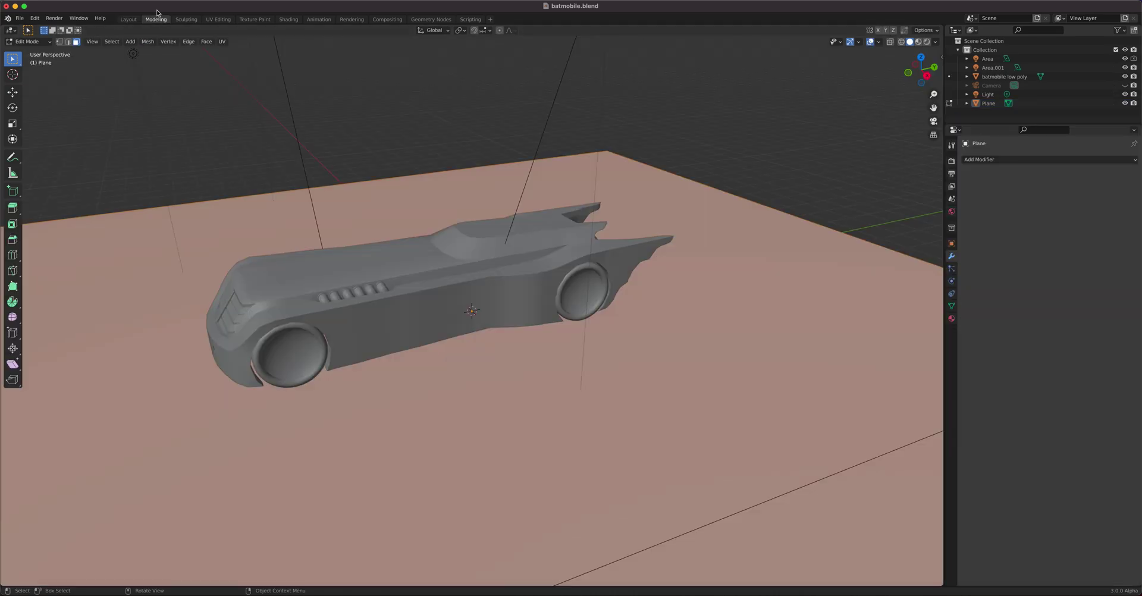
left_click(196, 20)
left_click(213, 22)
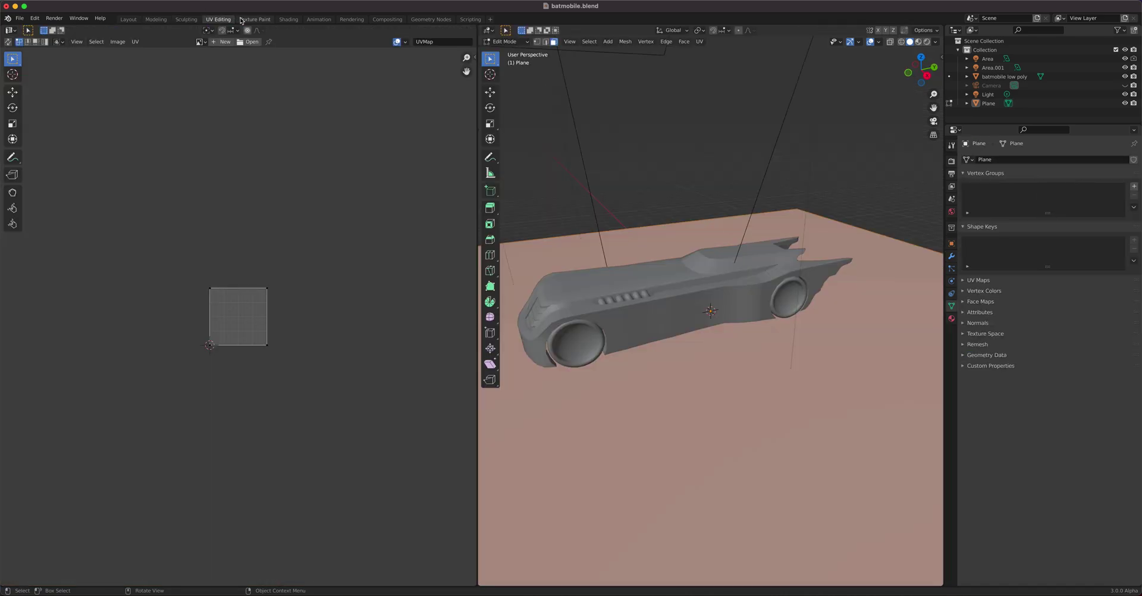
left_click(255, 20)
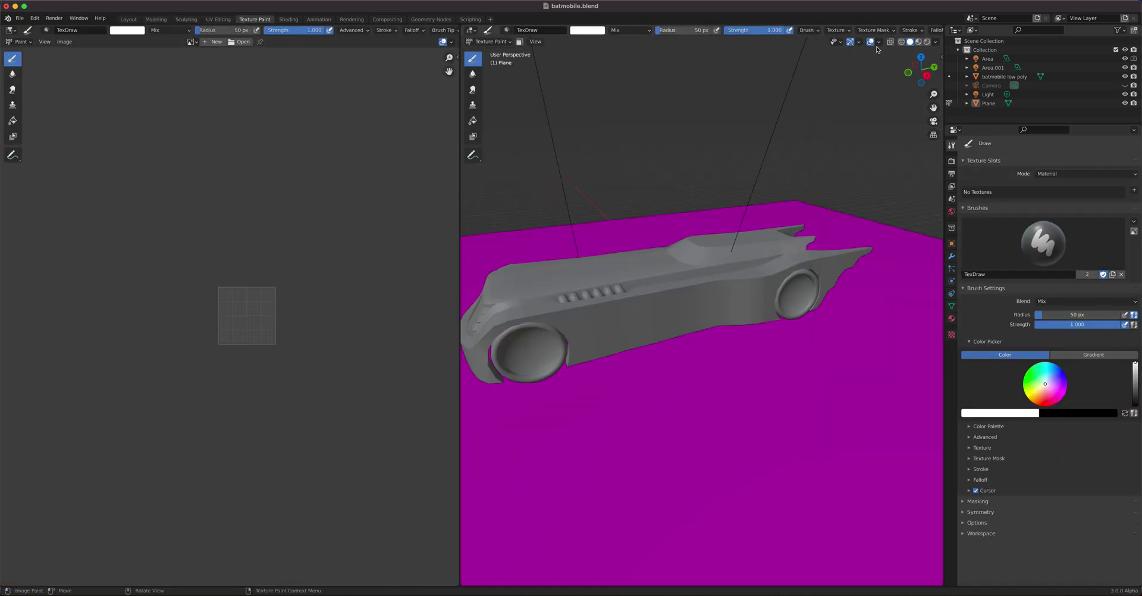
left_click(918, 42)
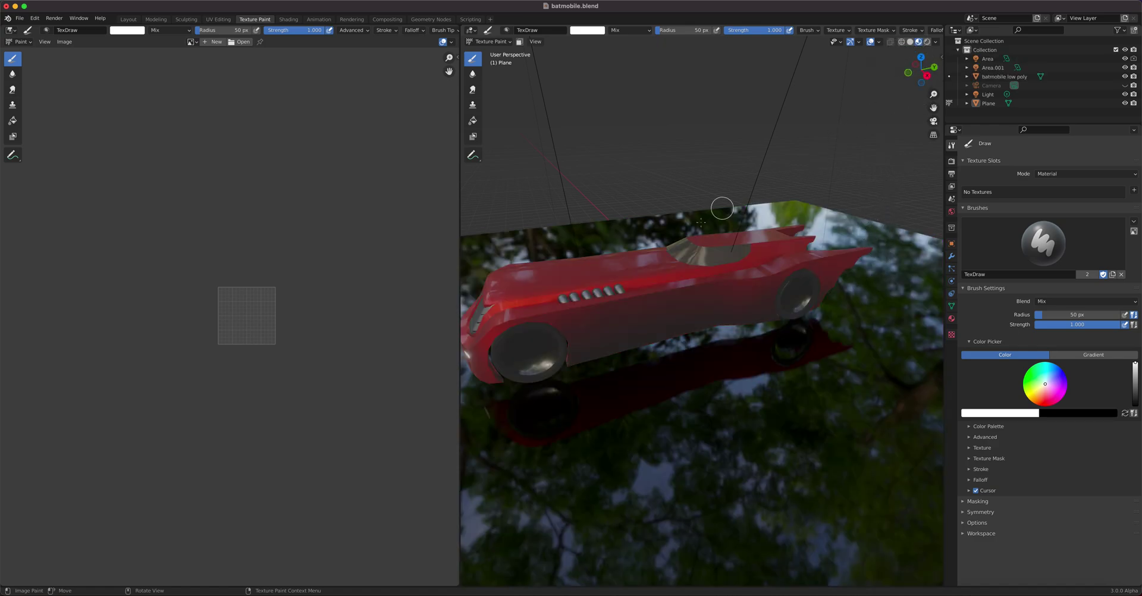
mouse_move(653, 316)
middle_mouse_down()
mouse_move(675, 310)
mouse_move(735, 334)
middle_mouse_up()
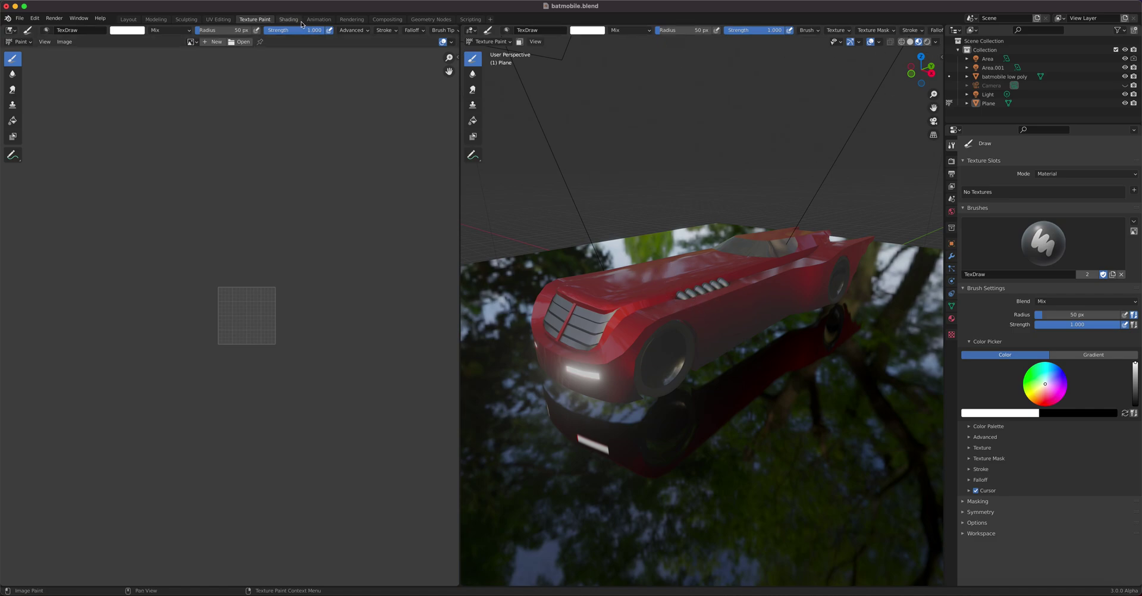
Visit the Animation and Shading workspaces and return to Layout.
left_click(319, 20)
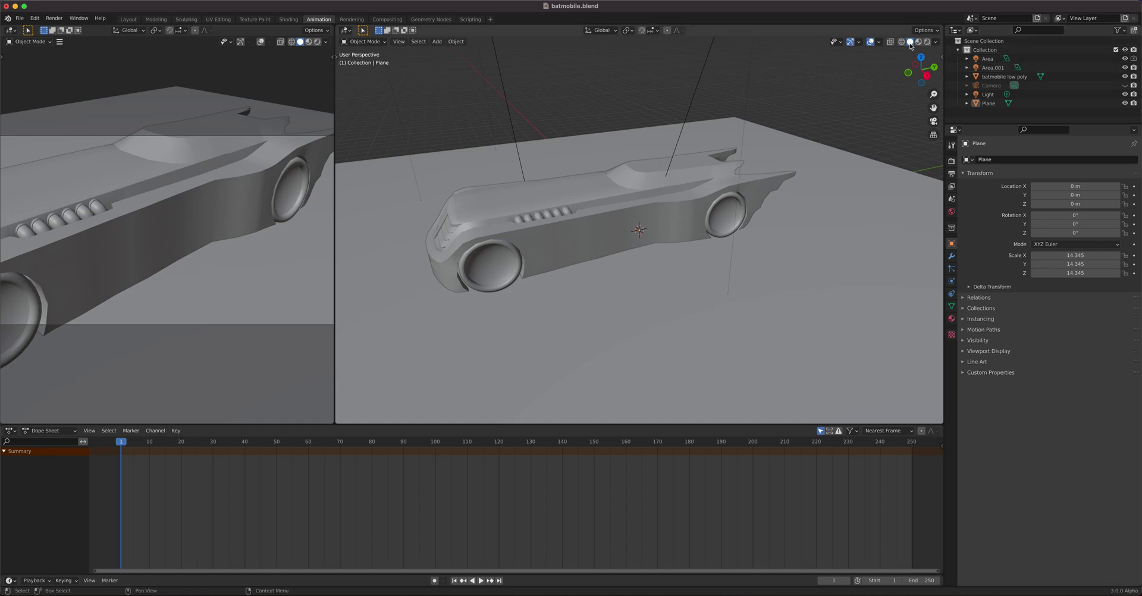
left_click(288, 19)
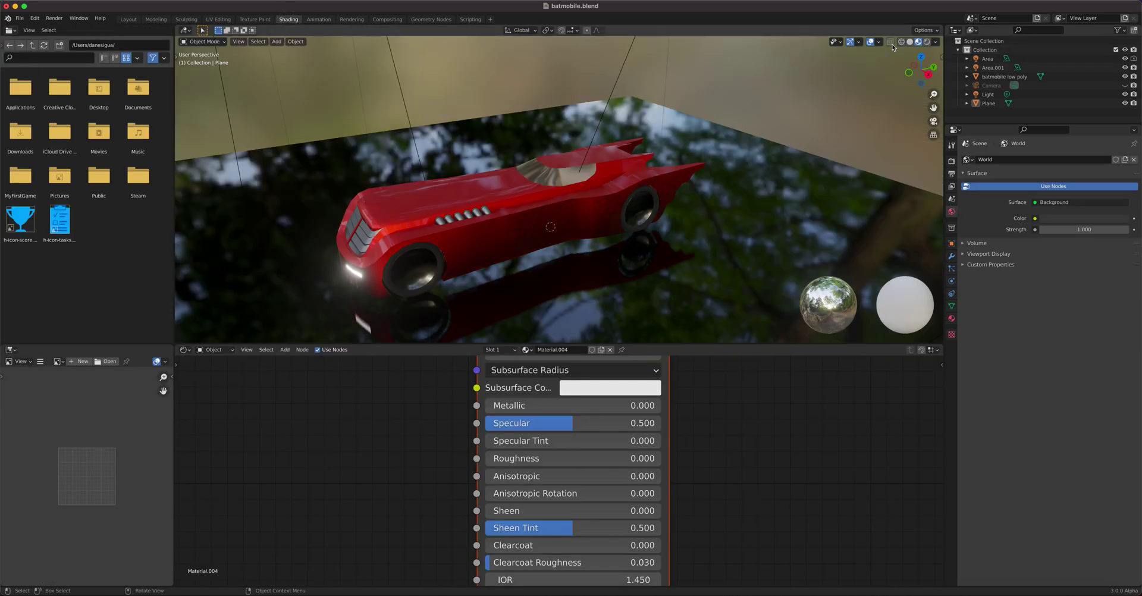
left_click(128, 19)
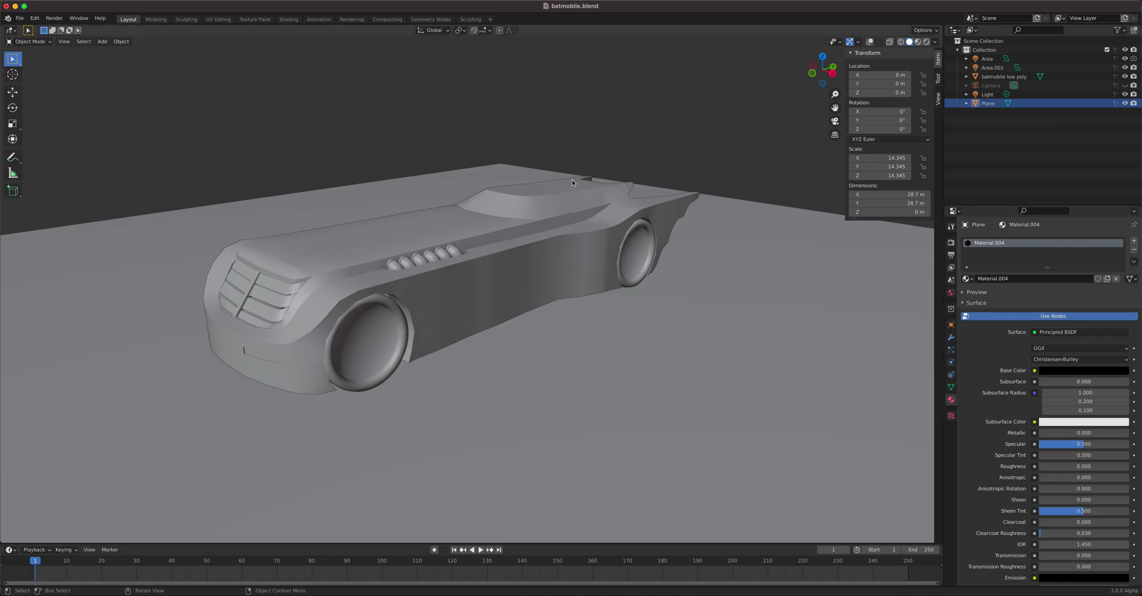
Show the car in Wireframe shading with X-Ray off, so only outer-shell edges appear.
left_click(901, 42)
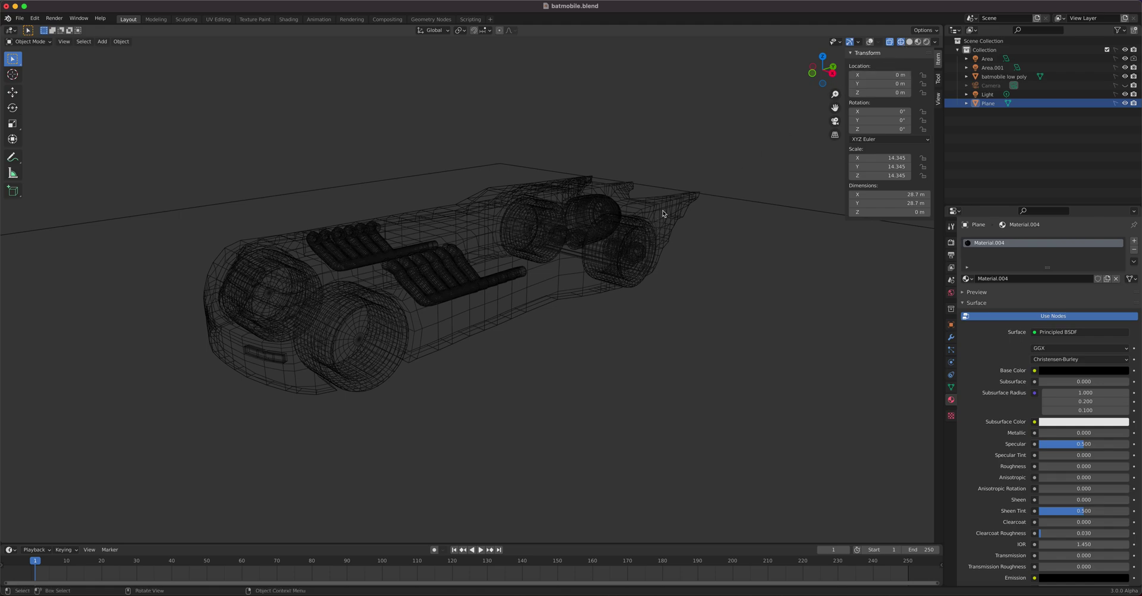
scroll(449, 278, "up", 5)
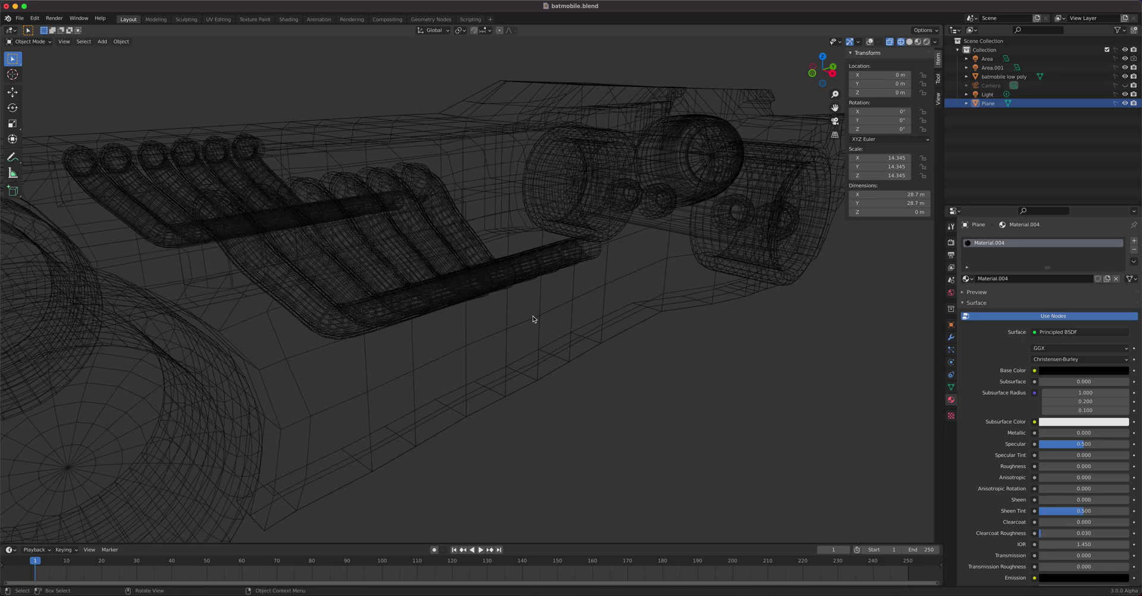
scroll(506, 303, "down", 2)
scroll(438, 277, "down", 4)
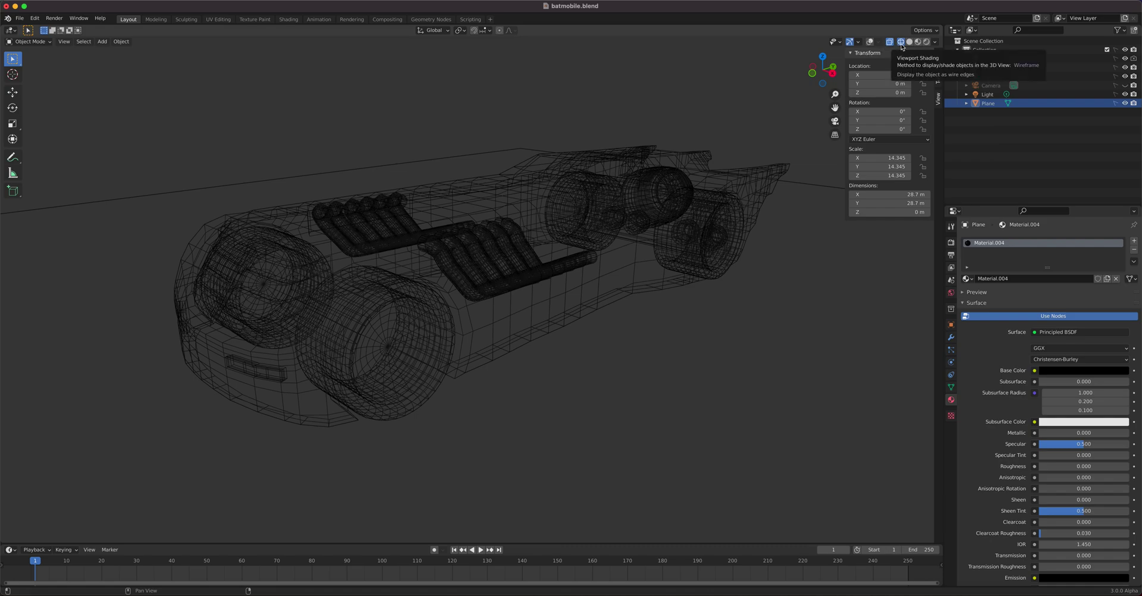
left_click(890, 43)
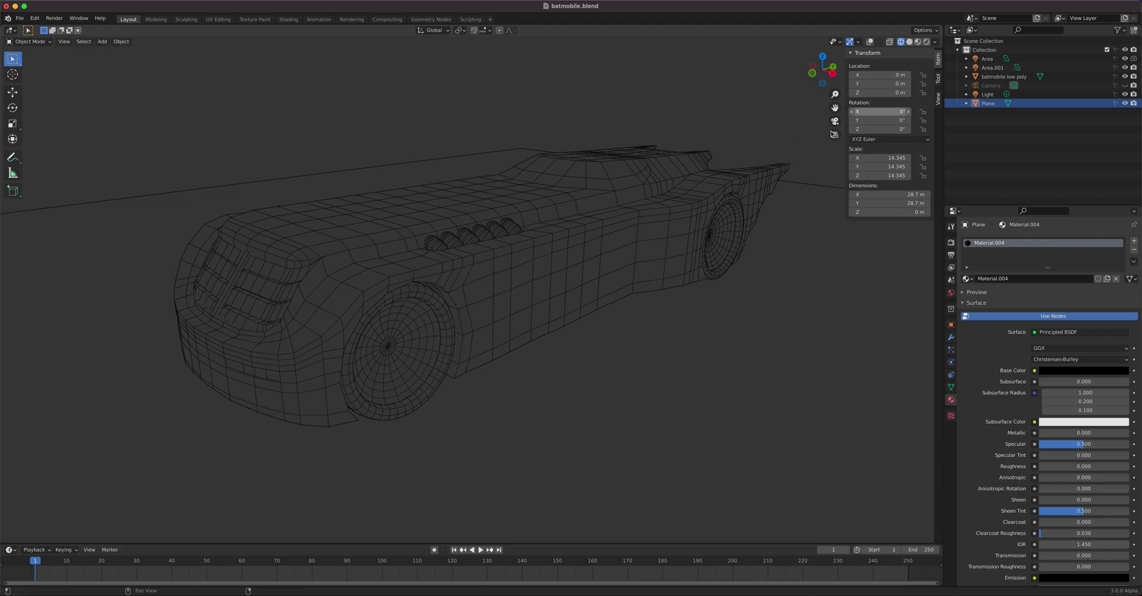
left_click(890, 43)
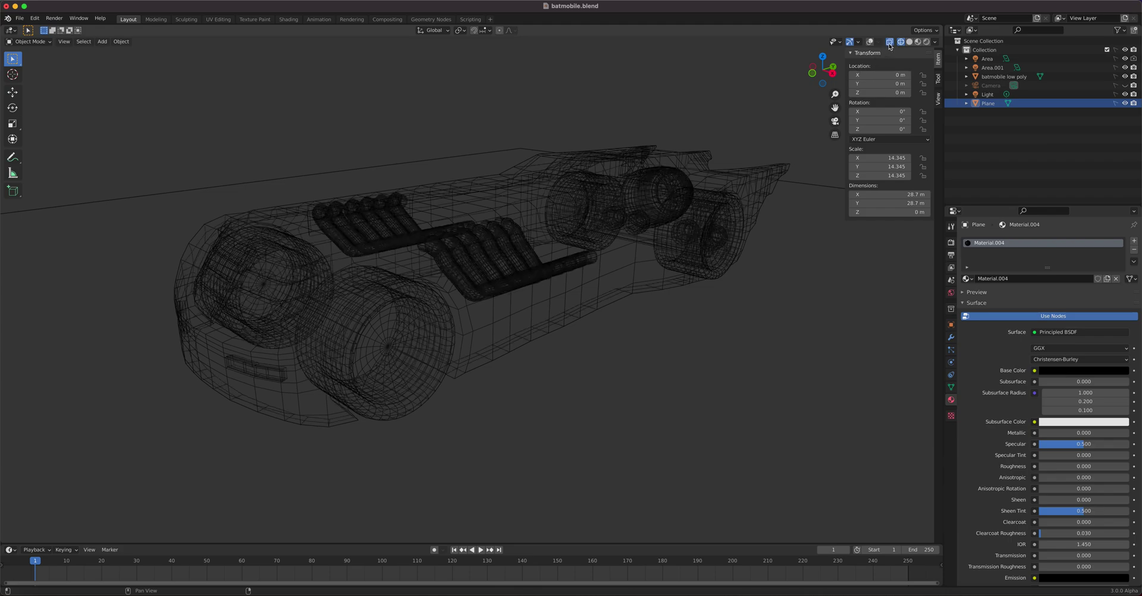
left_click(889, 43)
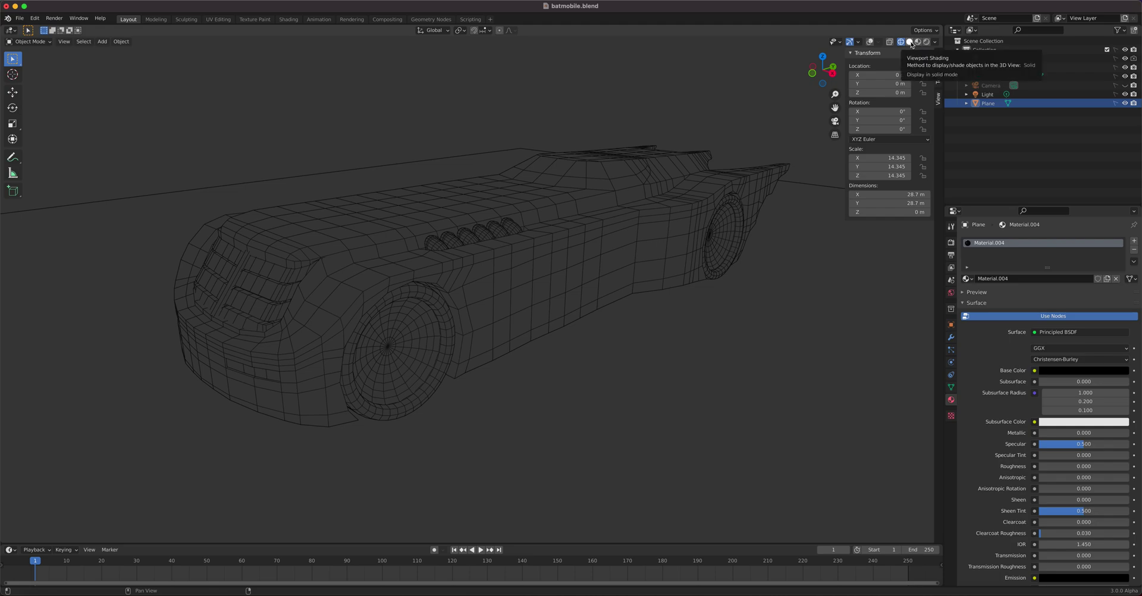
Return to Solid shading, orbit briefly with X-Ray on, then turn X-Ray off.
left_click(910, 42)
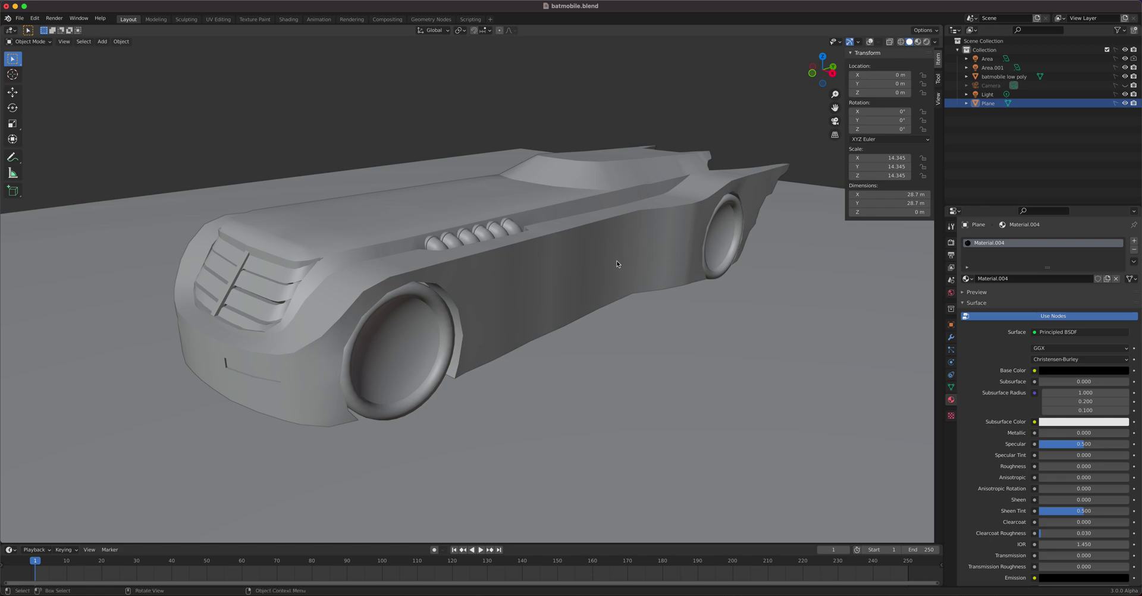
left_click(890, 44)
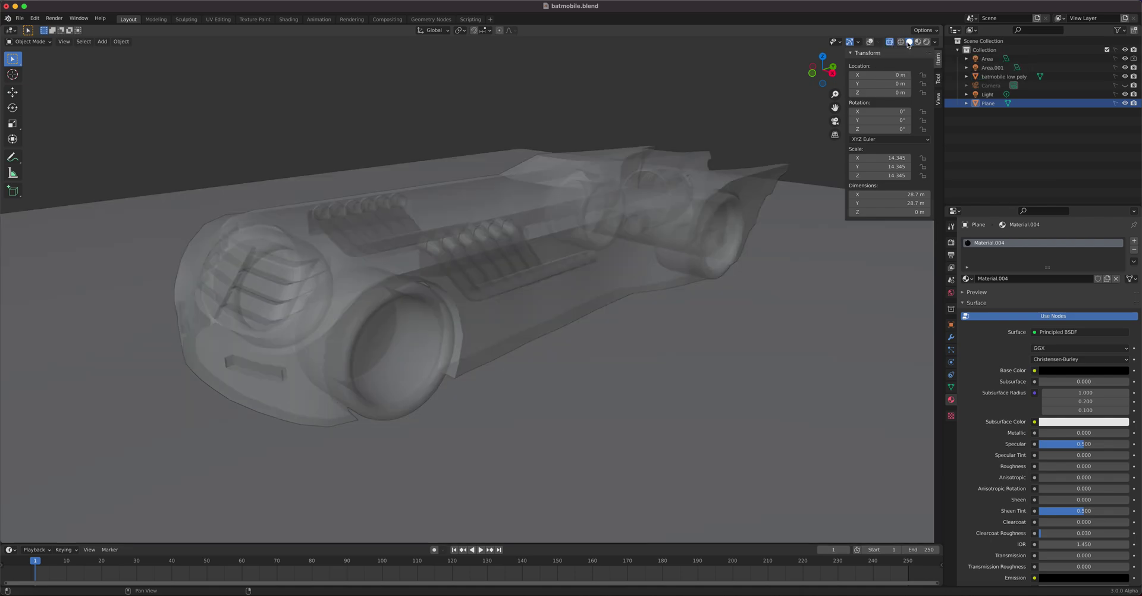
middle_click_drag(465, 306, 380, 307)
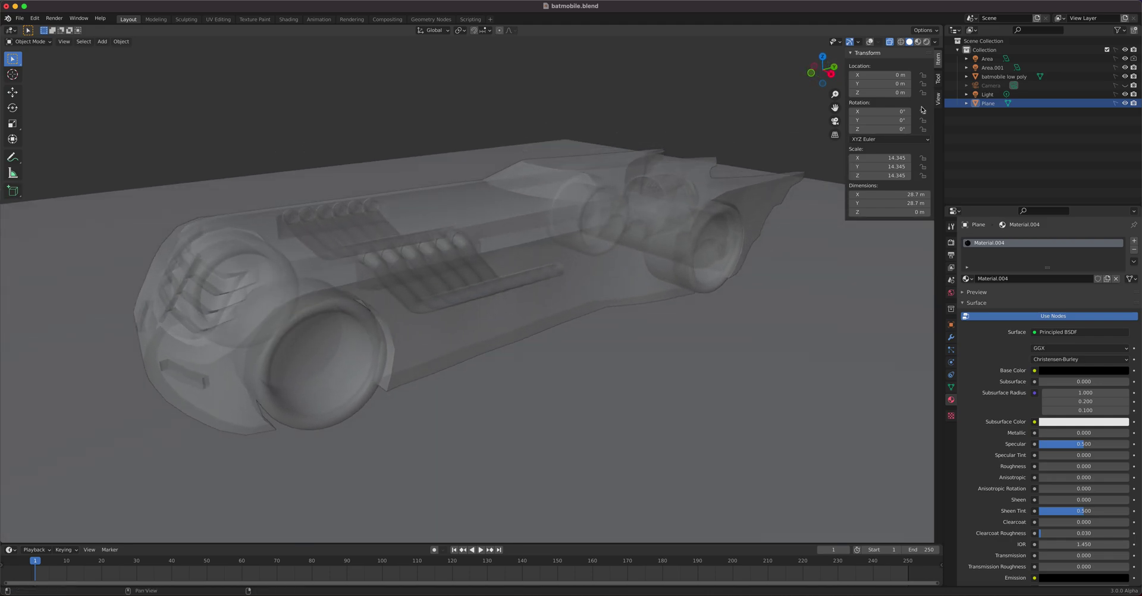
left_click(890, 43)
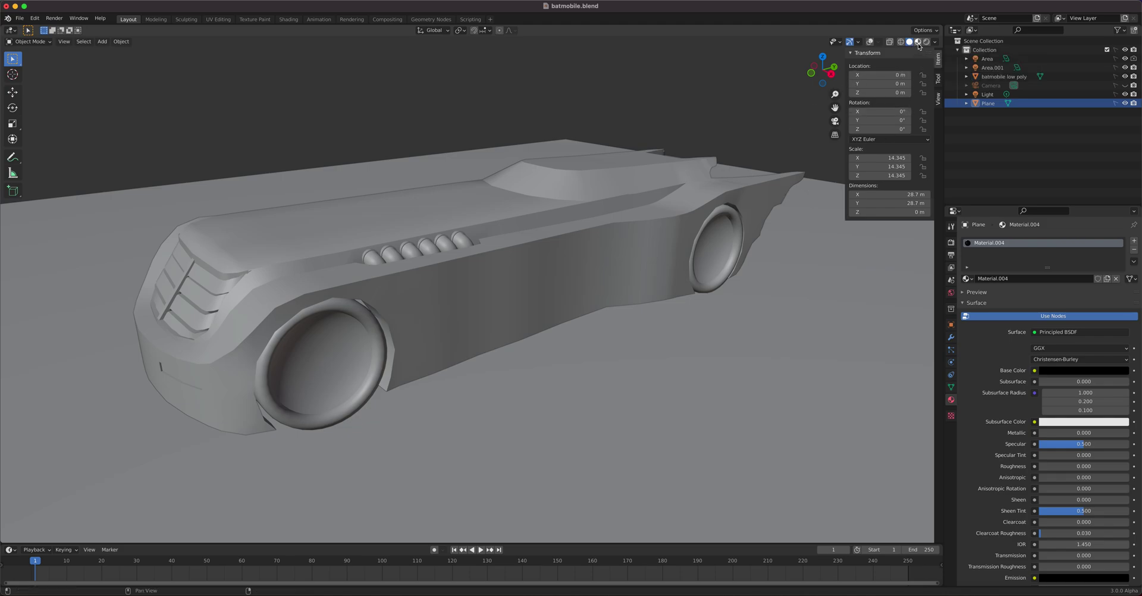
Preview the red car in Material Preview from side and top angles, ending in Rendered shading.
left_click(919, 44)
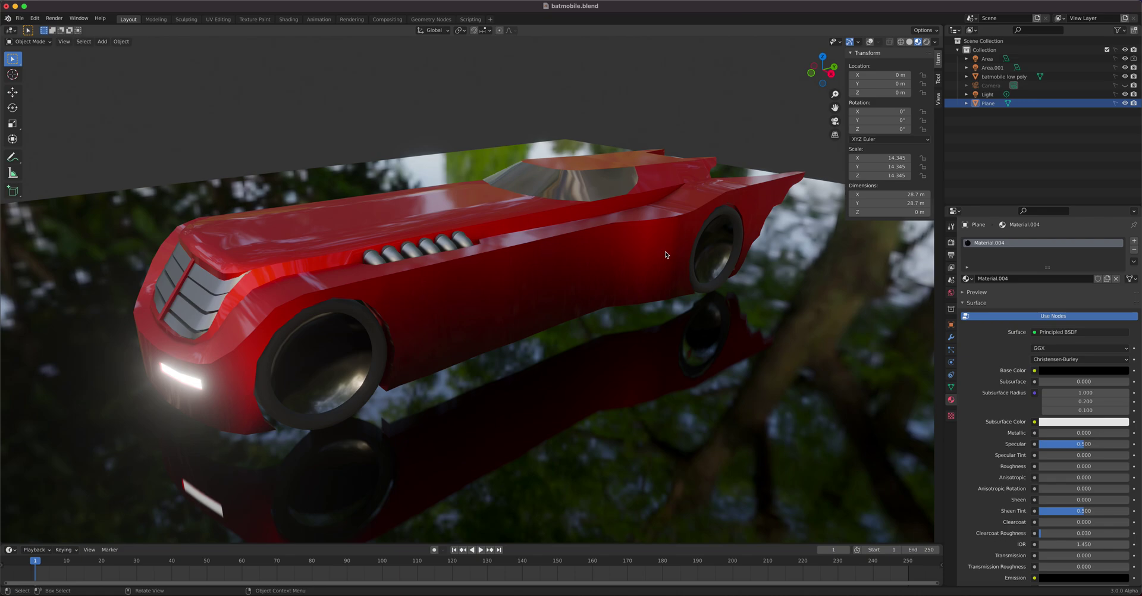
mouse_move(520, 292)
middle_mouse_down()
mouse_move(624, 284)
mouse_move(558, 276)
mouse_move(509, 282)
mouse_move(538, 287)
mouse_move(515, 294)
middle_mouse_up()
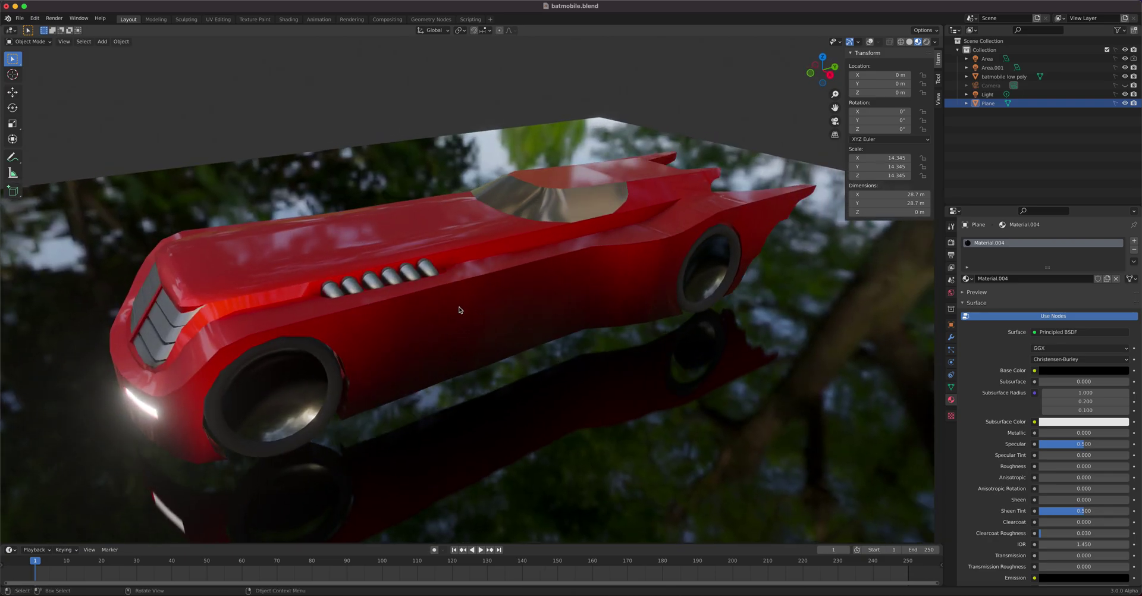
middle_click_drag(490, 340, 518, 301)
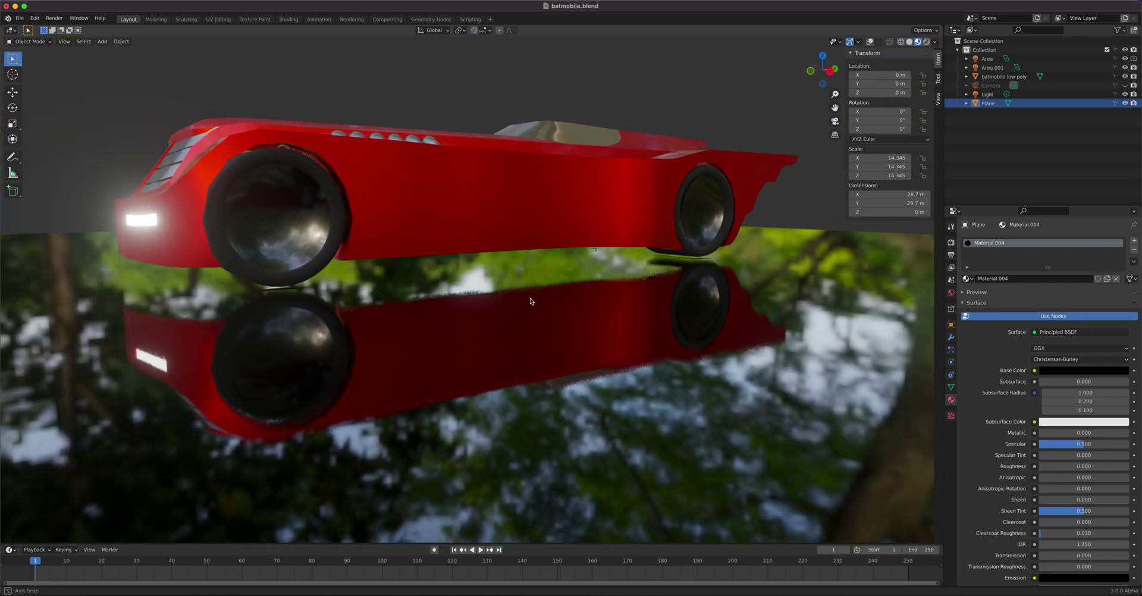
middle_click_drag(531, 301, 534, 305)
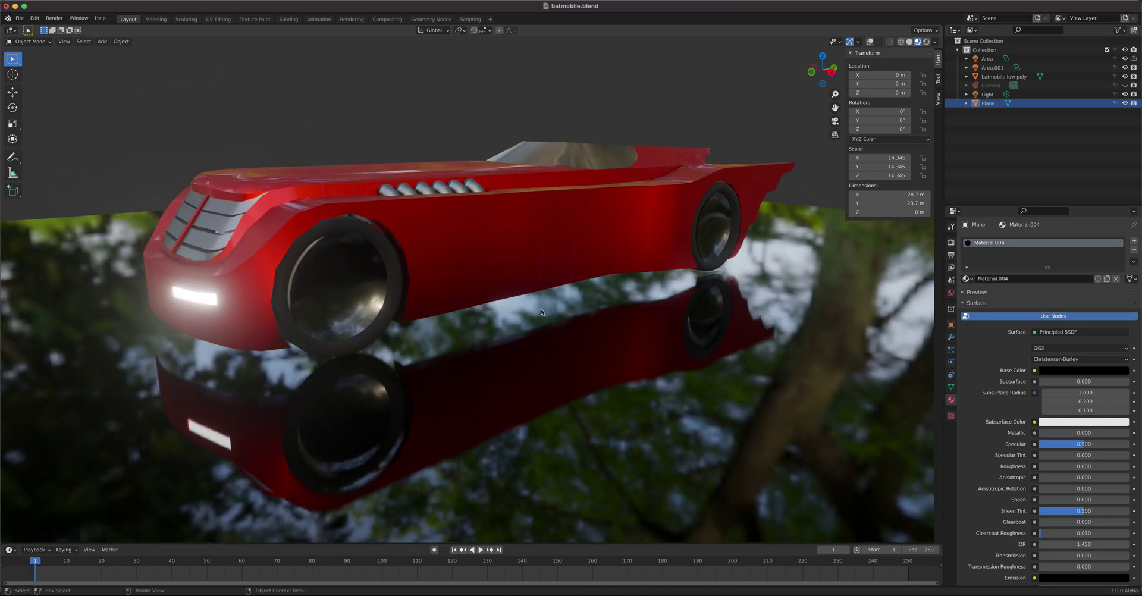
left_click(926, 42)
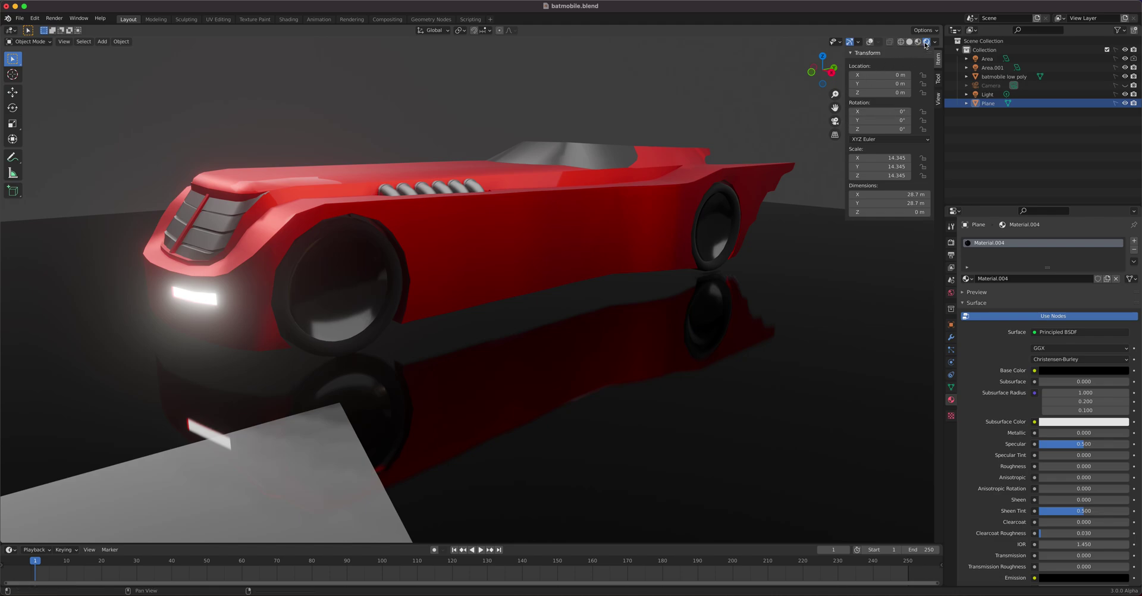
Show the Eevee render settings and orbit to a higher, closer view of the car's front.
left_click(952, 242)
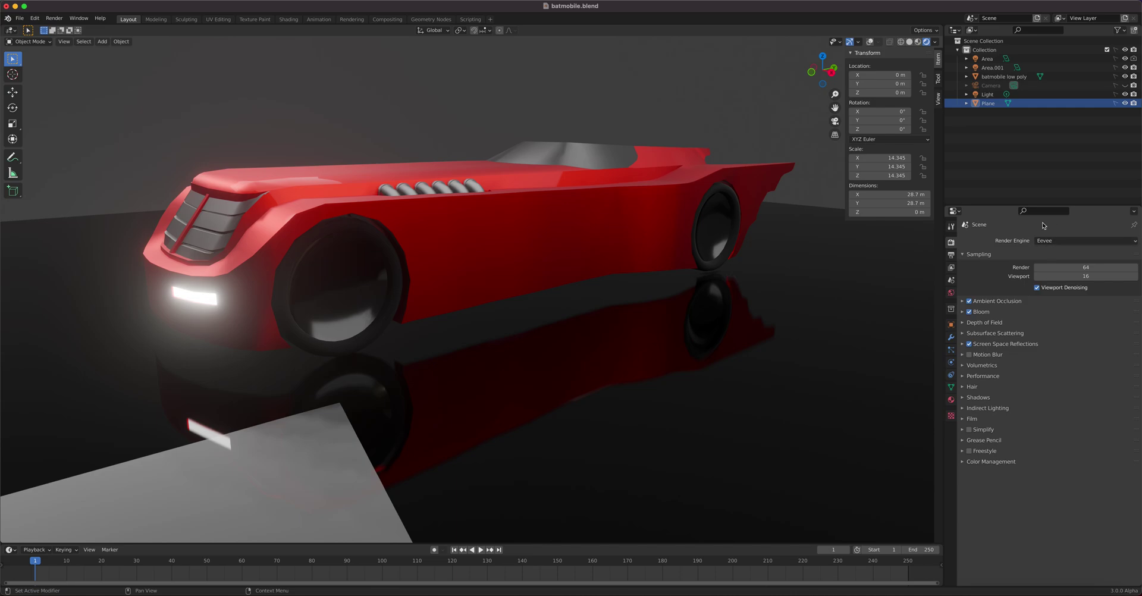
middle_click_drag(477, 192, 553, 223)
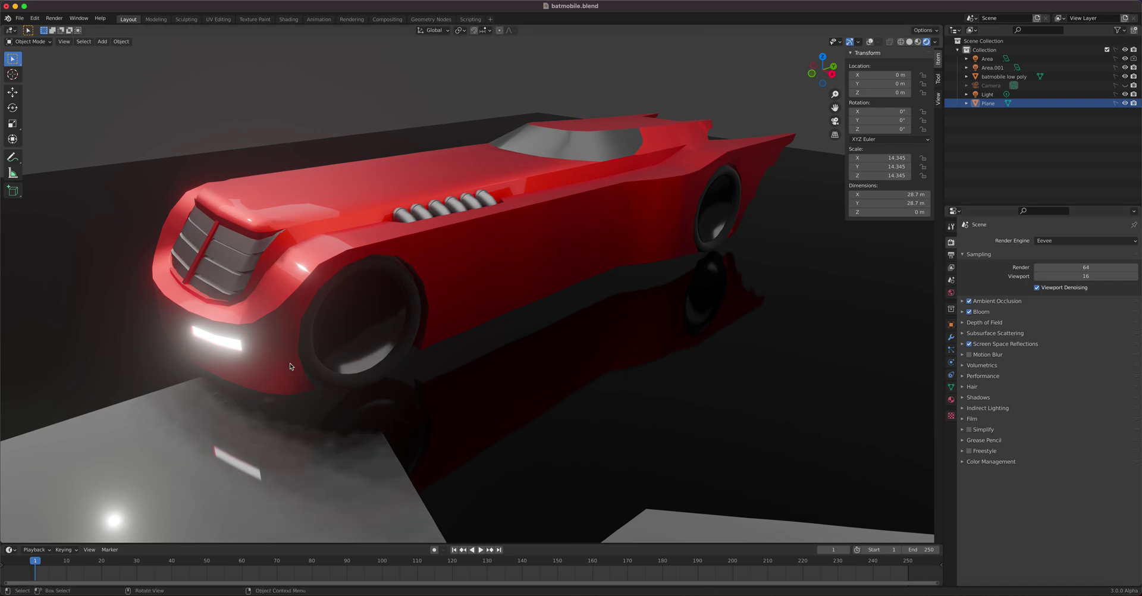
Render the current frame, enlarge the render window to inspect the image, then close it.
left_click(54, 18)
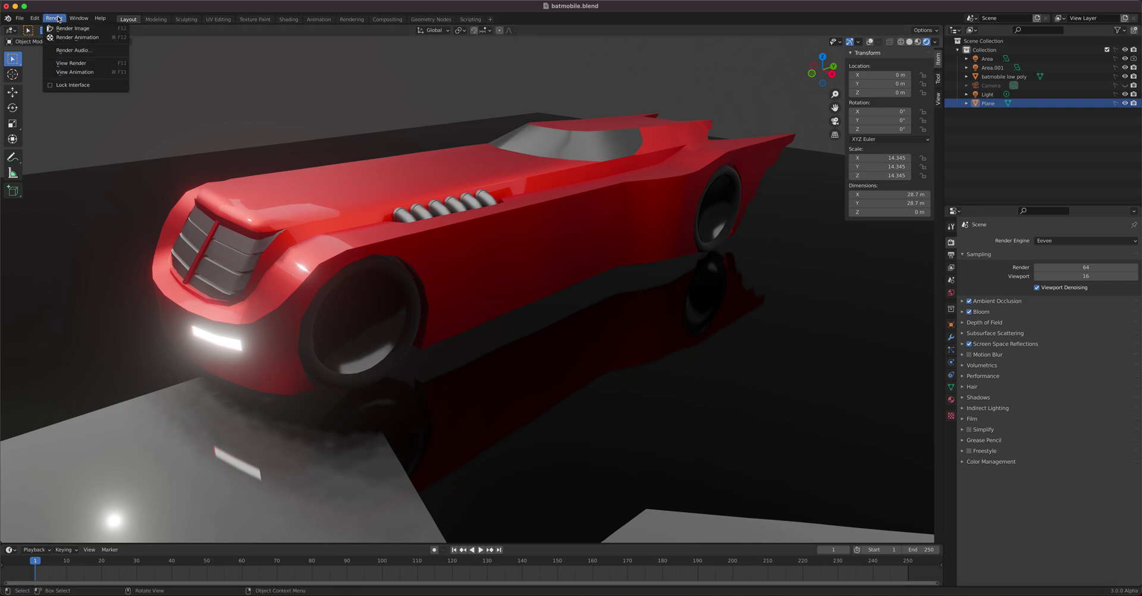
left_click(59, 30)
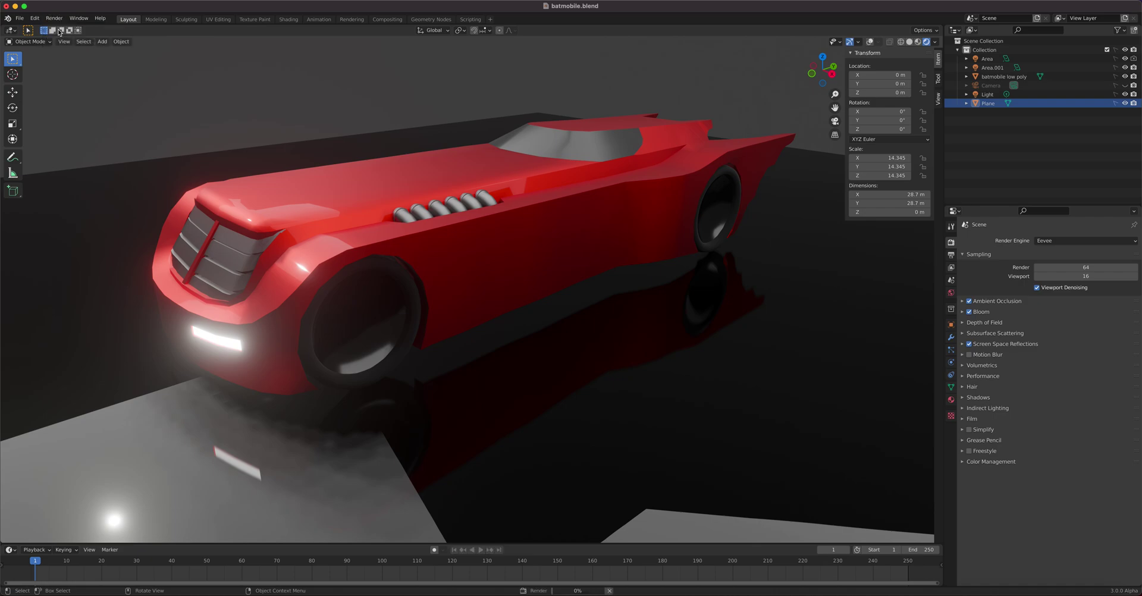
left_click_drag(137, 8, 606, 182)
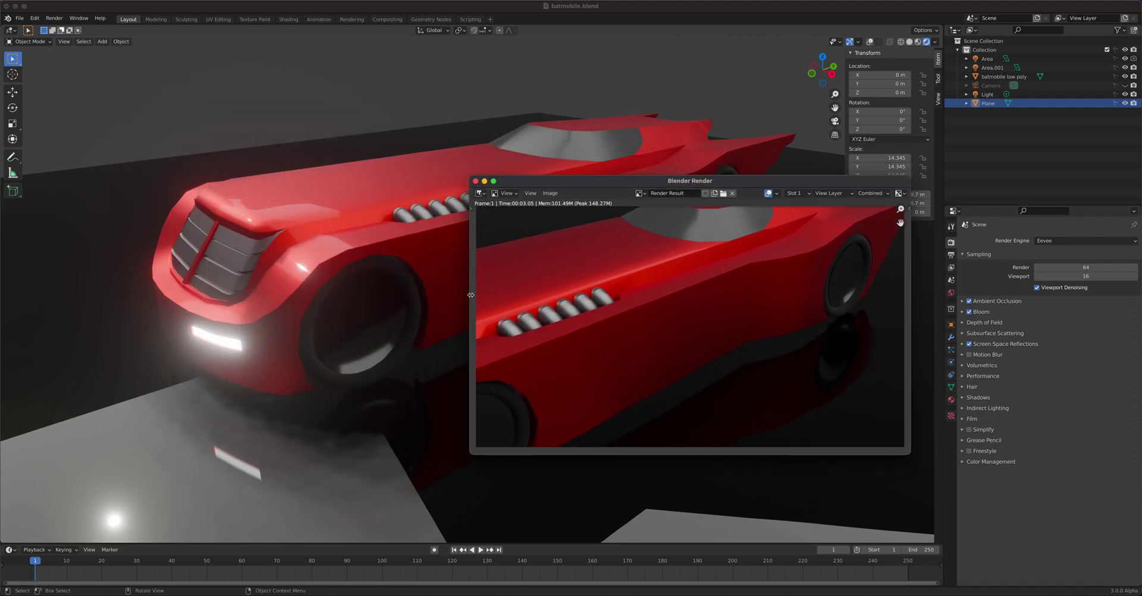
left_click_drag(470, 294, 362, 295)
left_click_drag(515, 183, 427, 262)
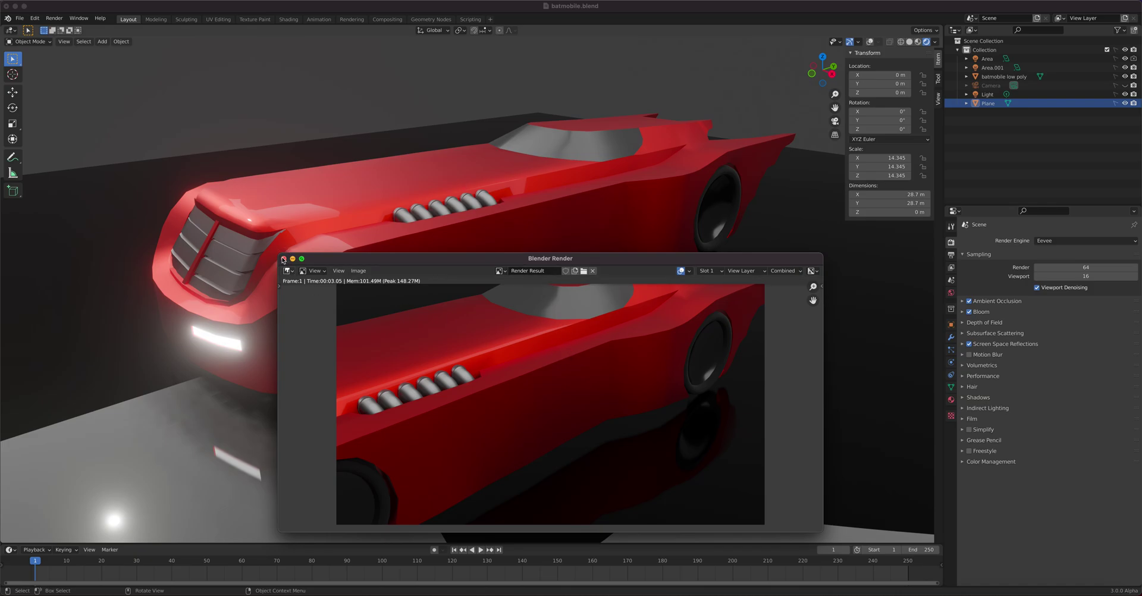
left_click(284, 260)
Switch the render engine to Cycles, preview Material and Rendered shading, then revert to Eevee.
left_click(1070, 241)
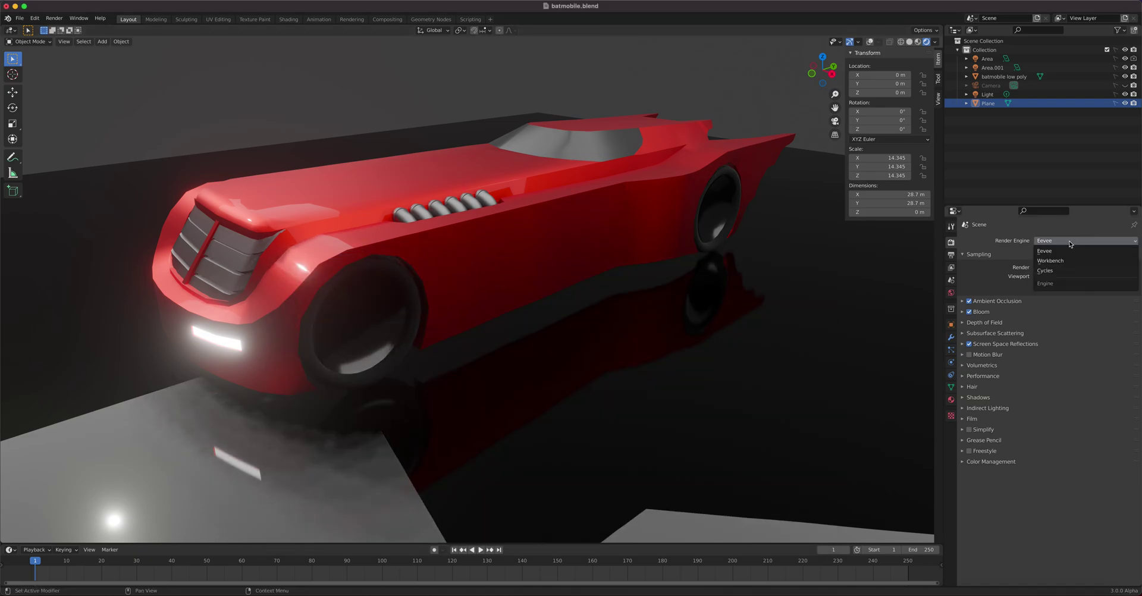
left_click(1070, 271)
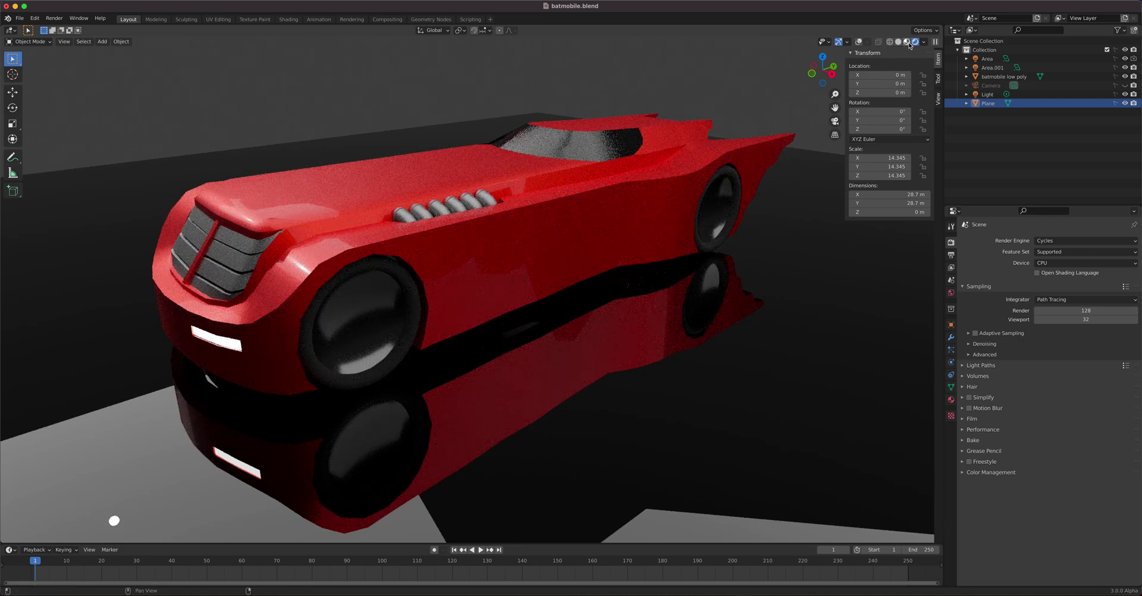
left_click(907, 43)
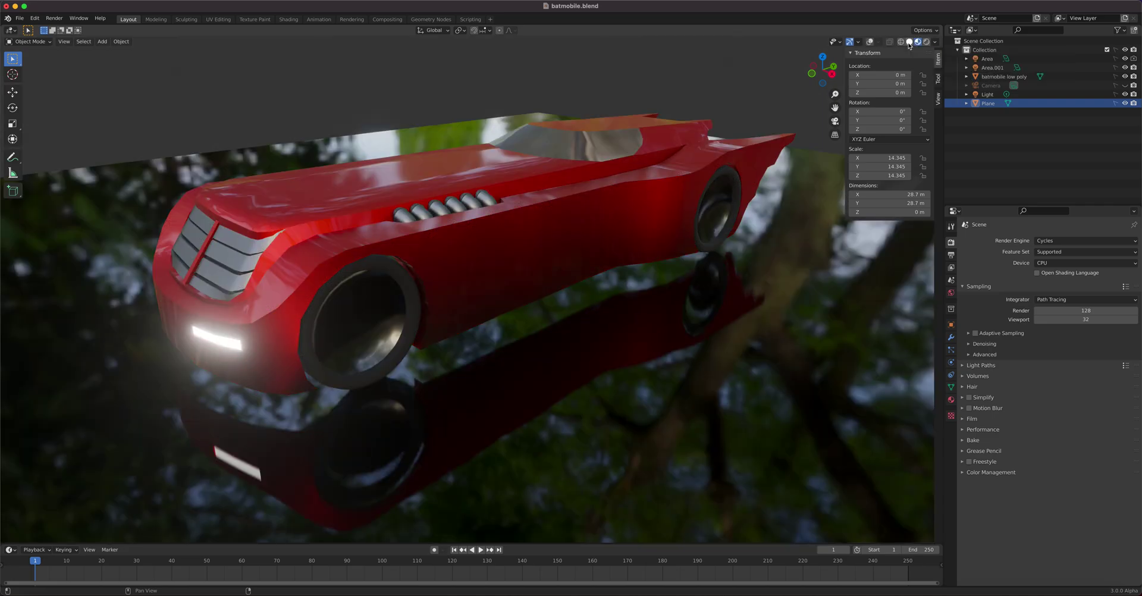
left_click(926, 43)
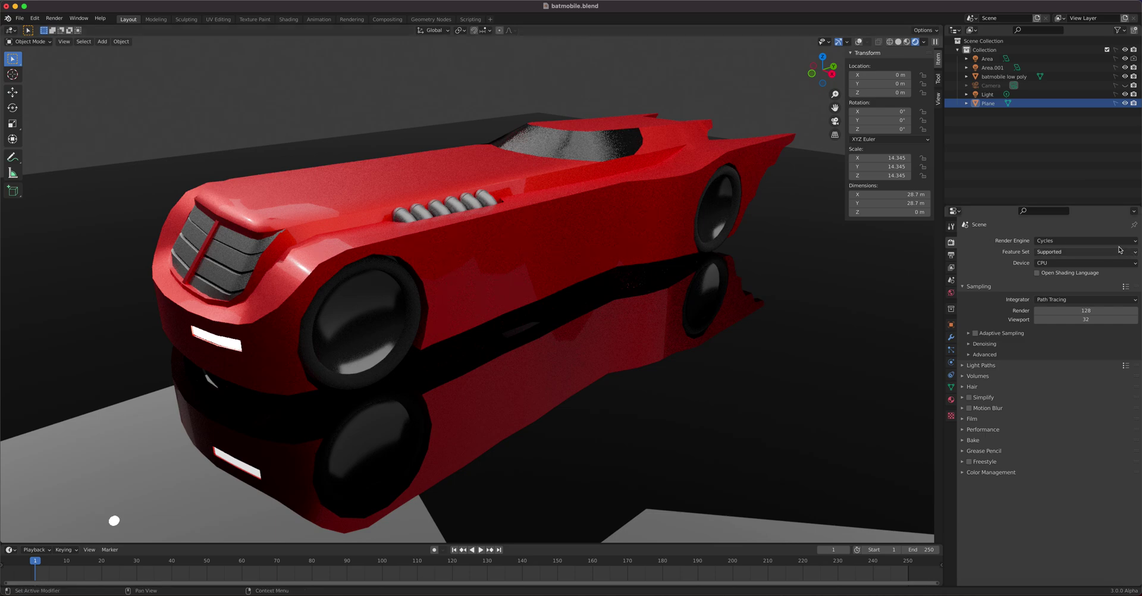
left_click(1047, 246)
left_click(1089, 253)
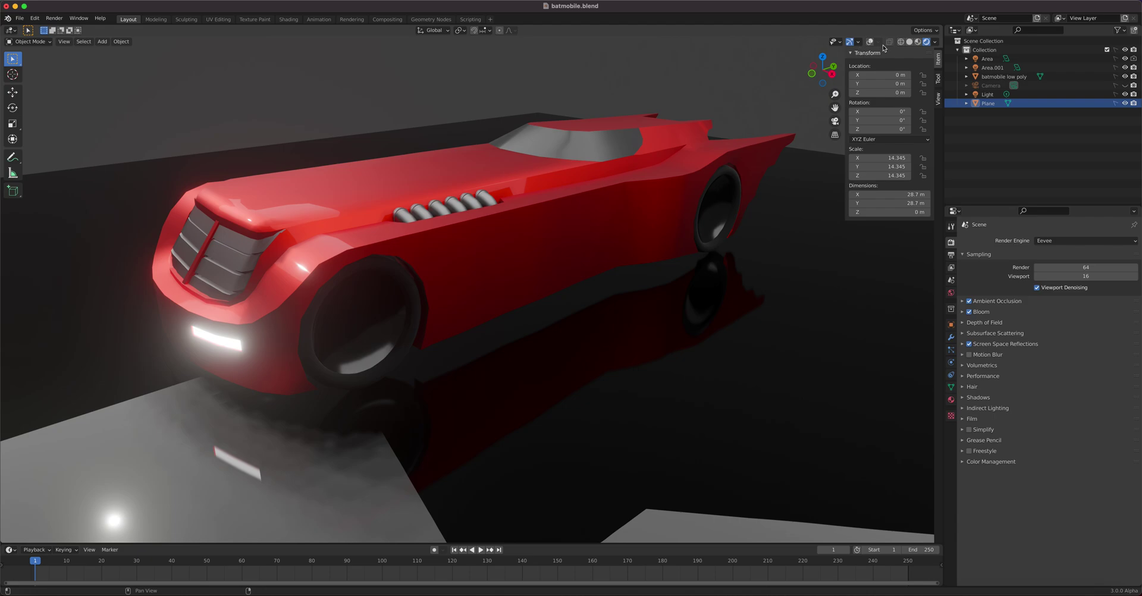
In Eevee, step through Wireframe with X-Ray toggles, Solid, Material Preview and Rendered shading.
left_click(901, 42)
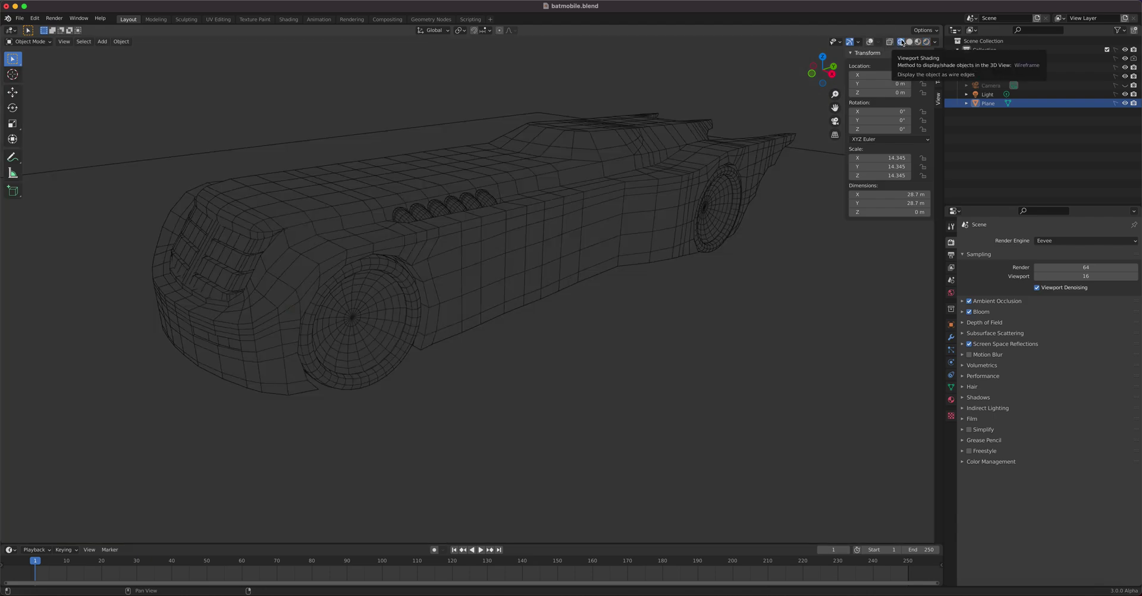
left_click(890, 42)
left_click(891, 43)
left_click(890, 42)
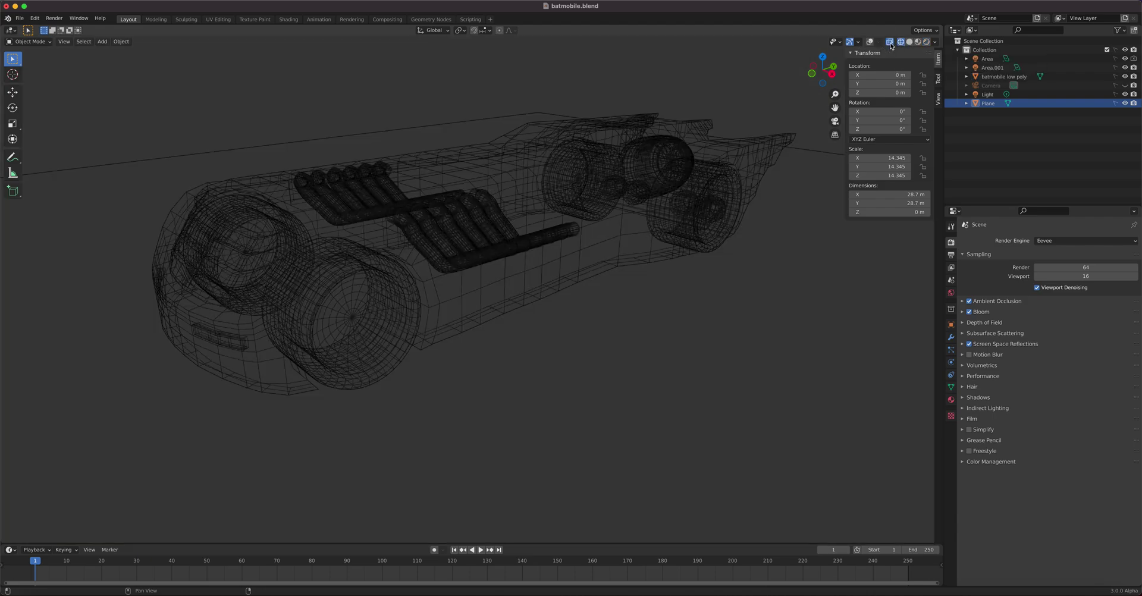
left_click(891, 43)
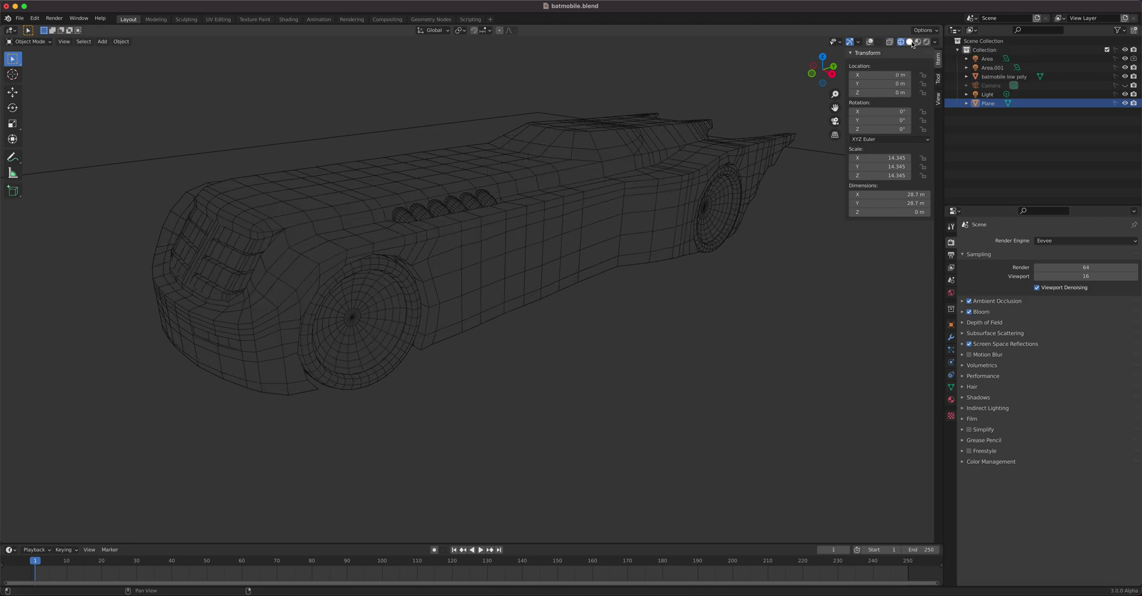
left_click(910, 42)
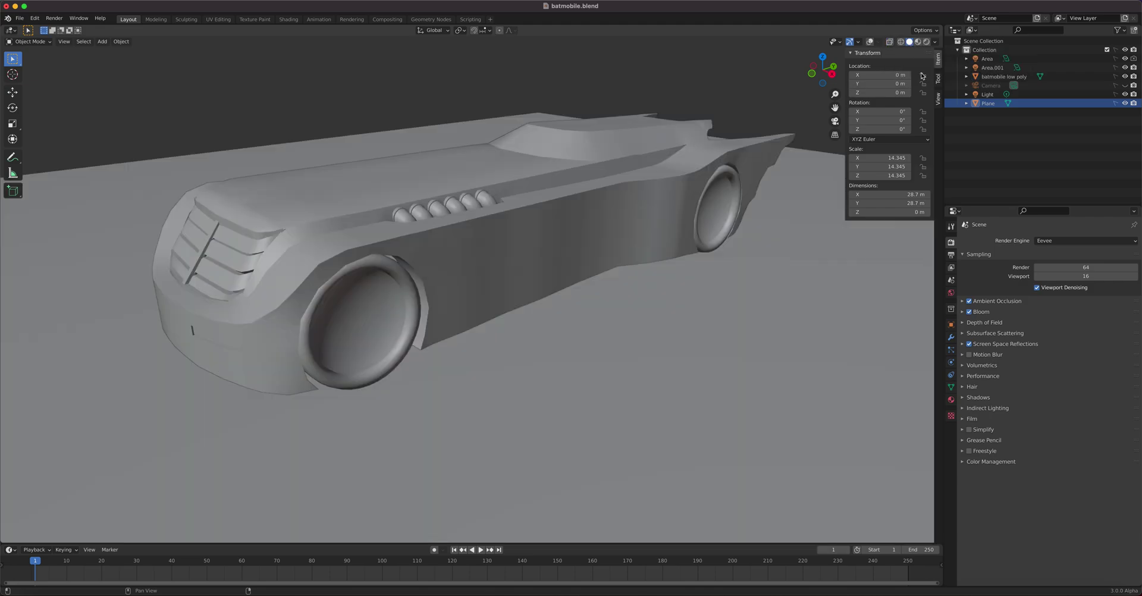
left_click(918, 43)
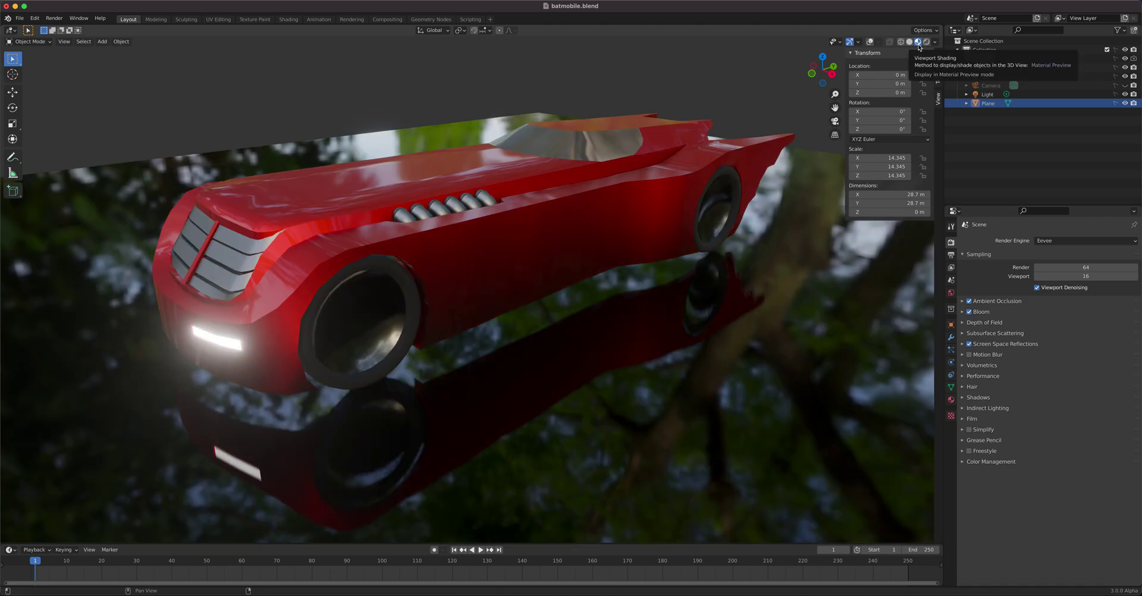
left_click(926, 43)
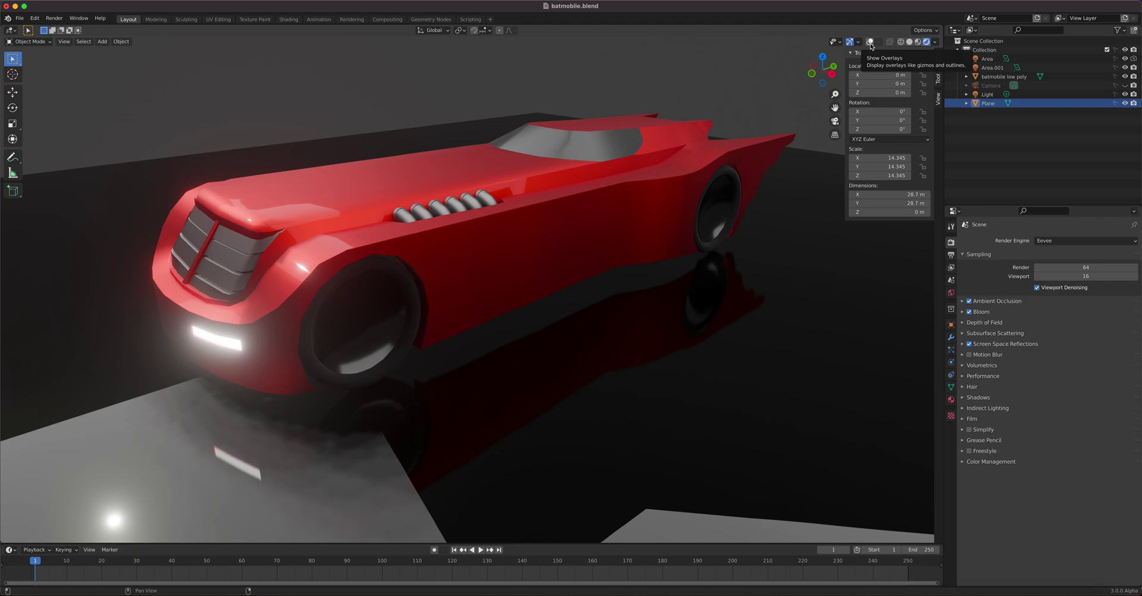
Zoom and orbit to a front view of the car and turn Overlays on.
scroll(482, 284, "down", 5)
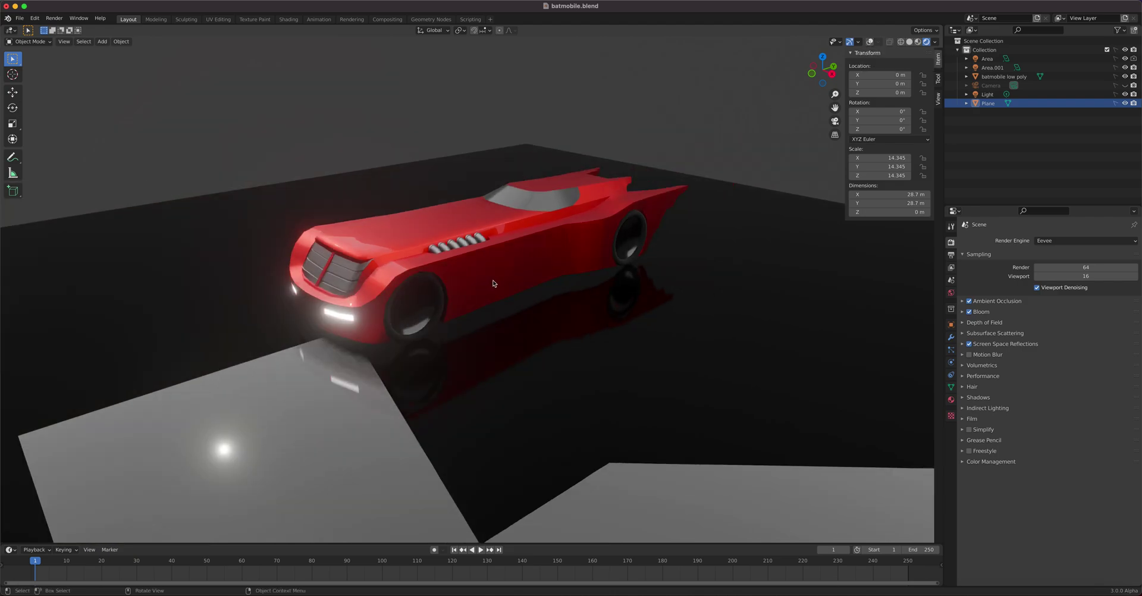
middle_click_drag(483, 284, 532, 303)
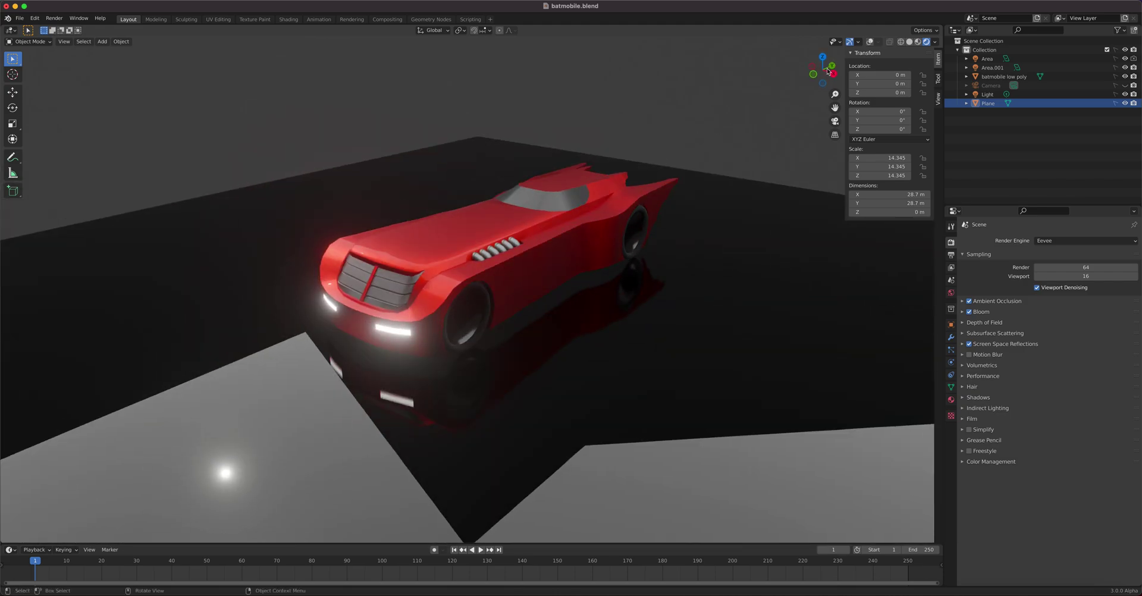
left_click(871, 45)
scroll(563, 262, "up", 2)
scroll(564, 262, "down", 3)
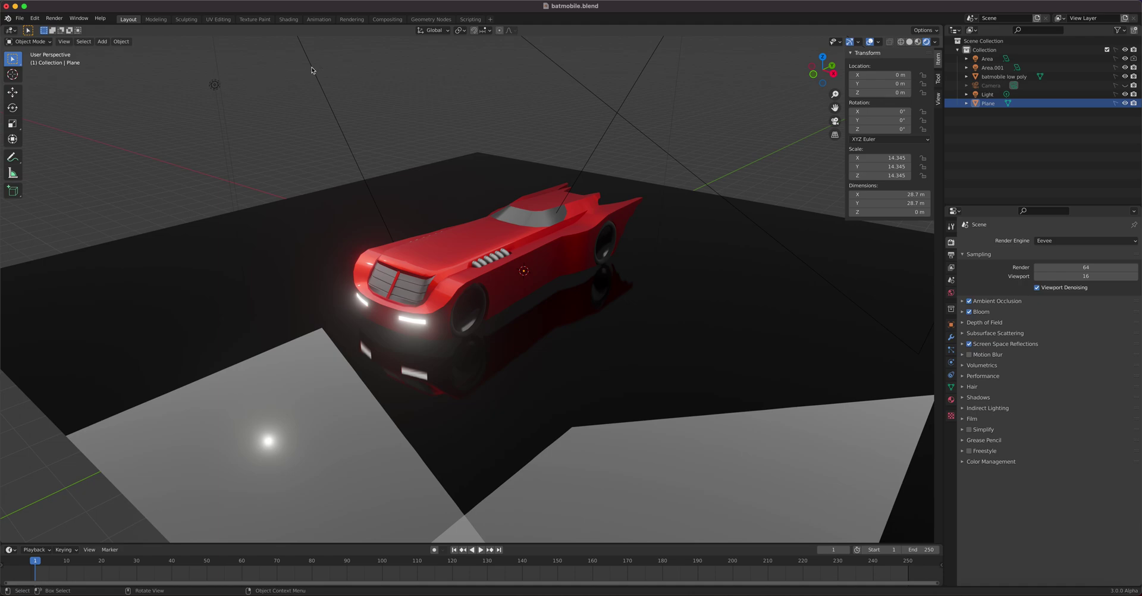
scroll(519, 241, "down", 3)
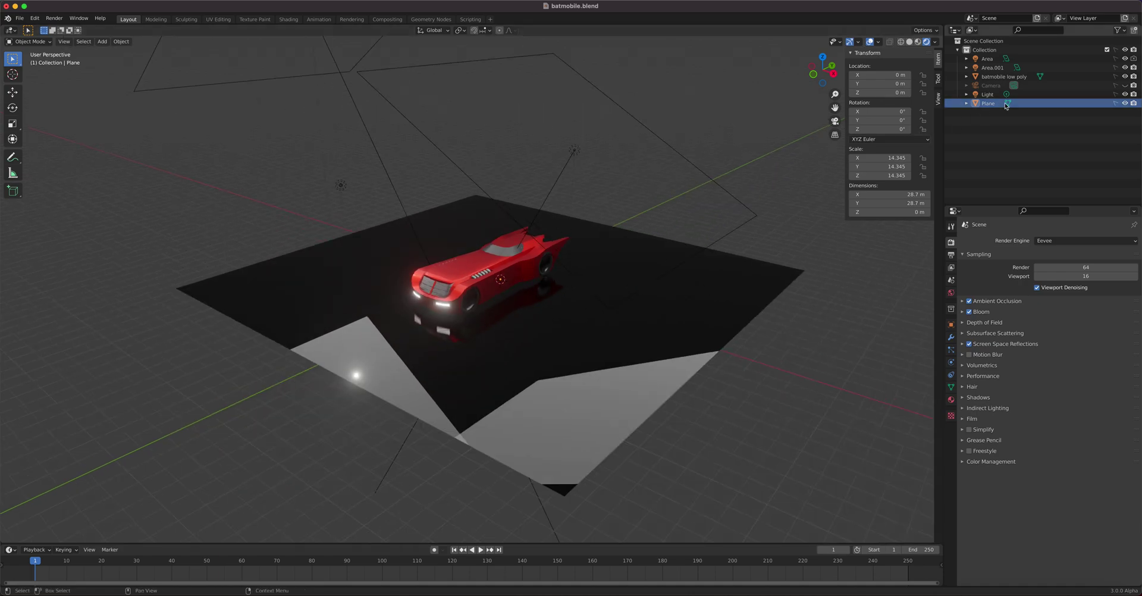
Unhide the Camera in the Outliner and orbit to a lower, side-on view.
left_click(1124, 86)
scroll(637, 247, "up", 4)
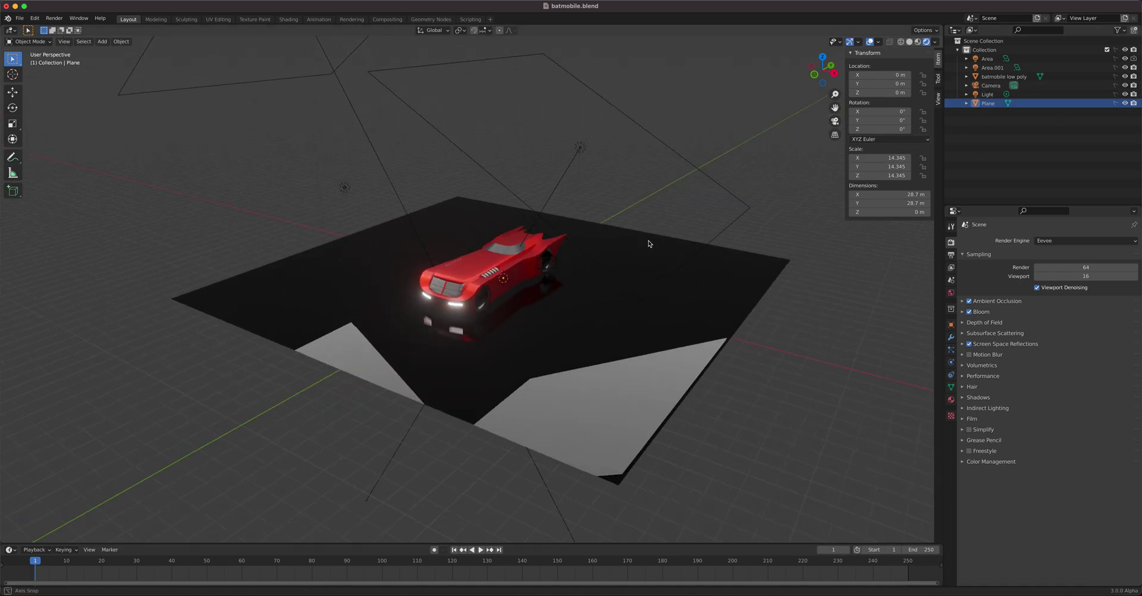
middle_click_drag(629, 250, 595, 170)
scroll(594, 171, "up", 2)
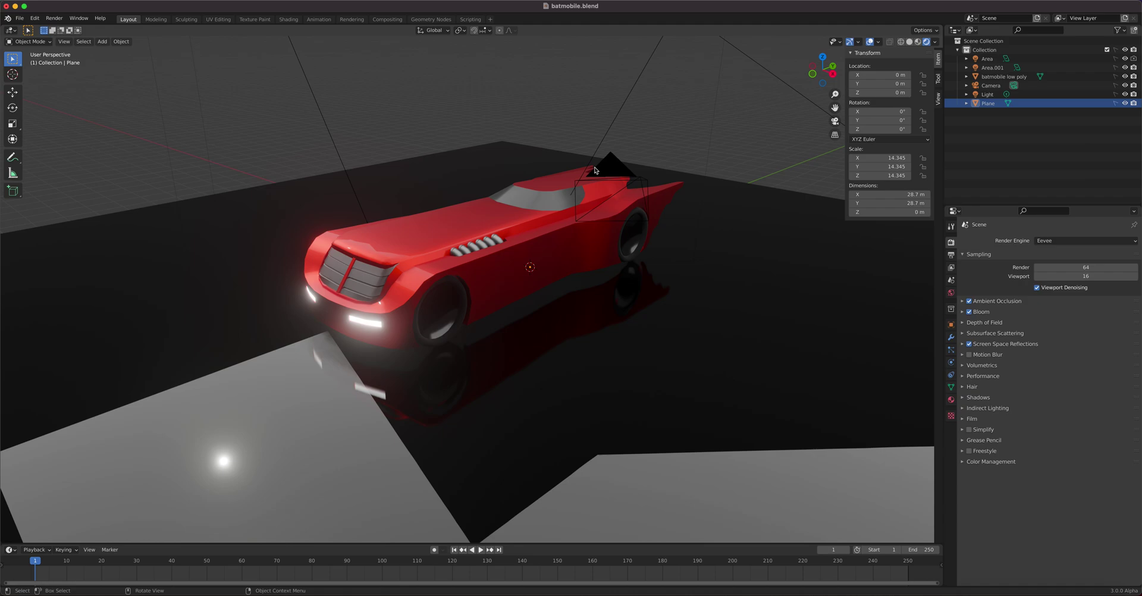
Turn Overlays off and orbit to a head-on view of the glowing headlights.
left_click(870, 42)
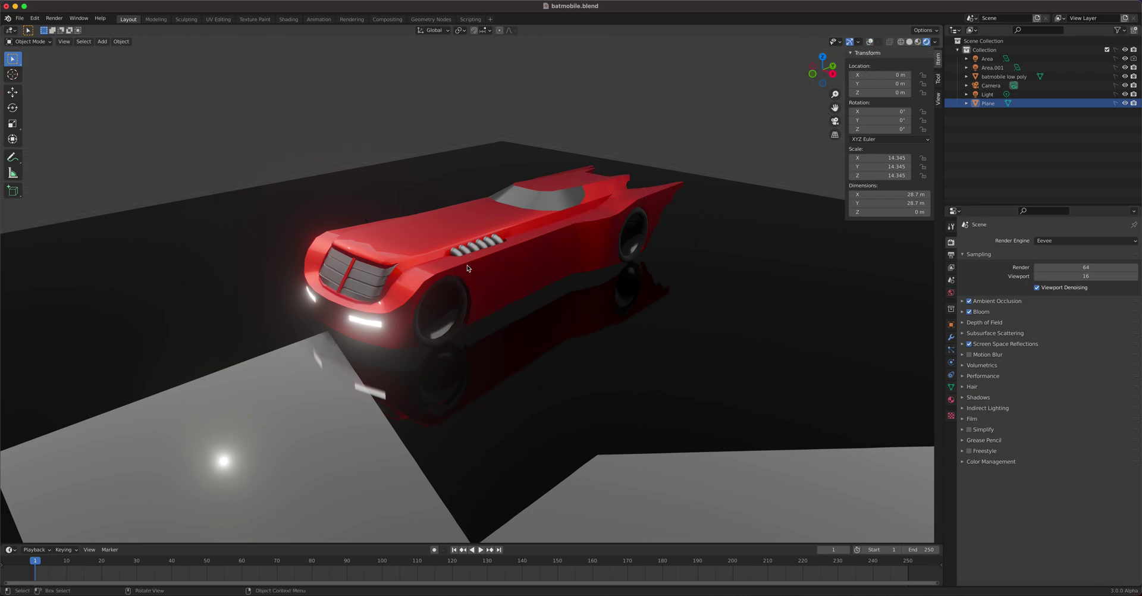
scroll(467, 272, "up", 2)
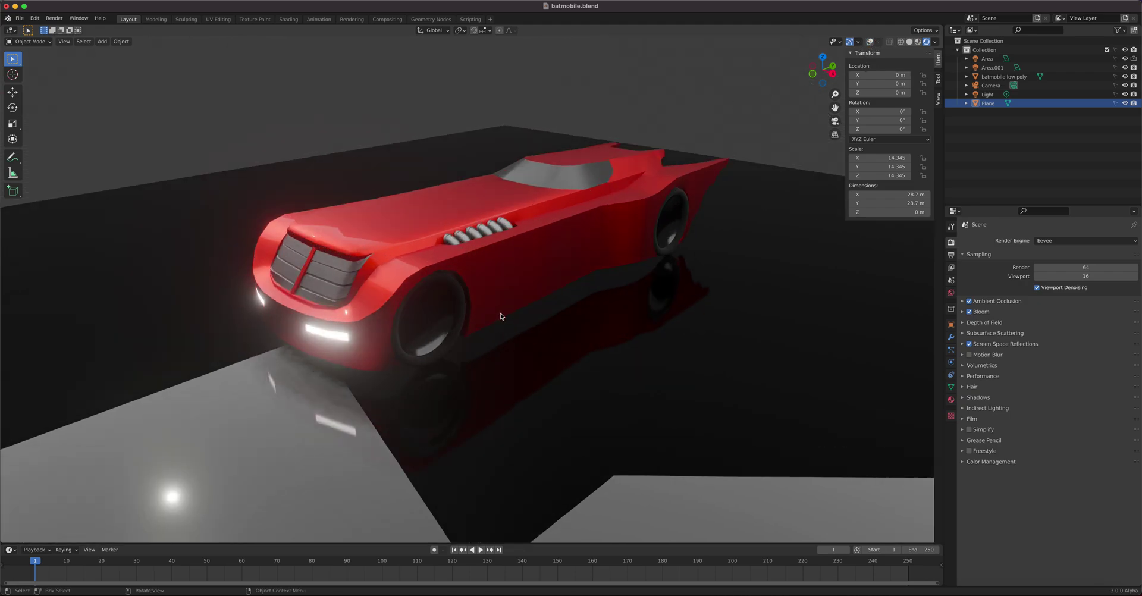
mouse_move(470, 276)
middle_mouse_down()
mouse_move(504, 312)
mouse_move(559, 226)
mouse_move(487, 212)
middle_mouse_up()
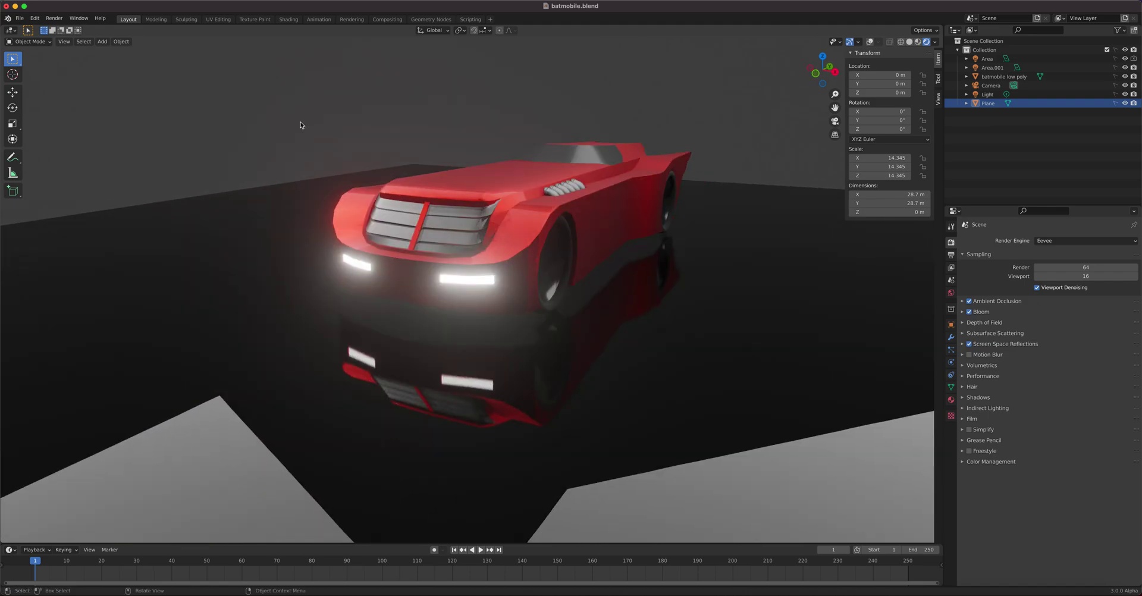
left_click(156, 19)
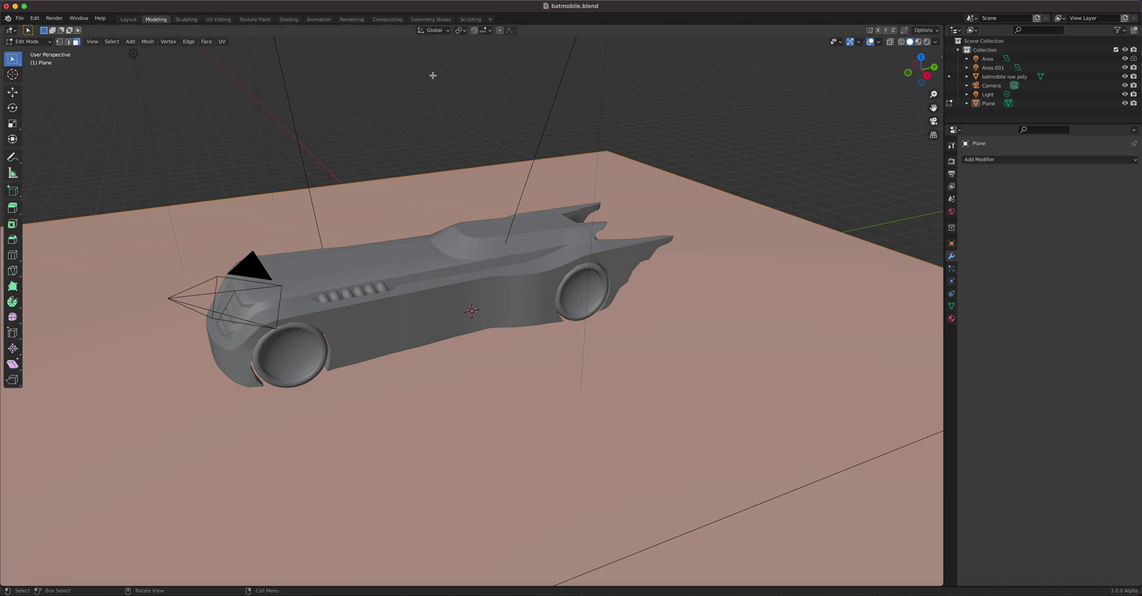
Toggle the viewport Overlays several times, leaving them hidden.
left_click(871, 42)
left_click(871, 42)
left_click(872, 43)
left_click(871, 43)
left_click(871, 43)
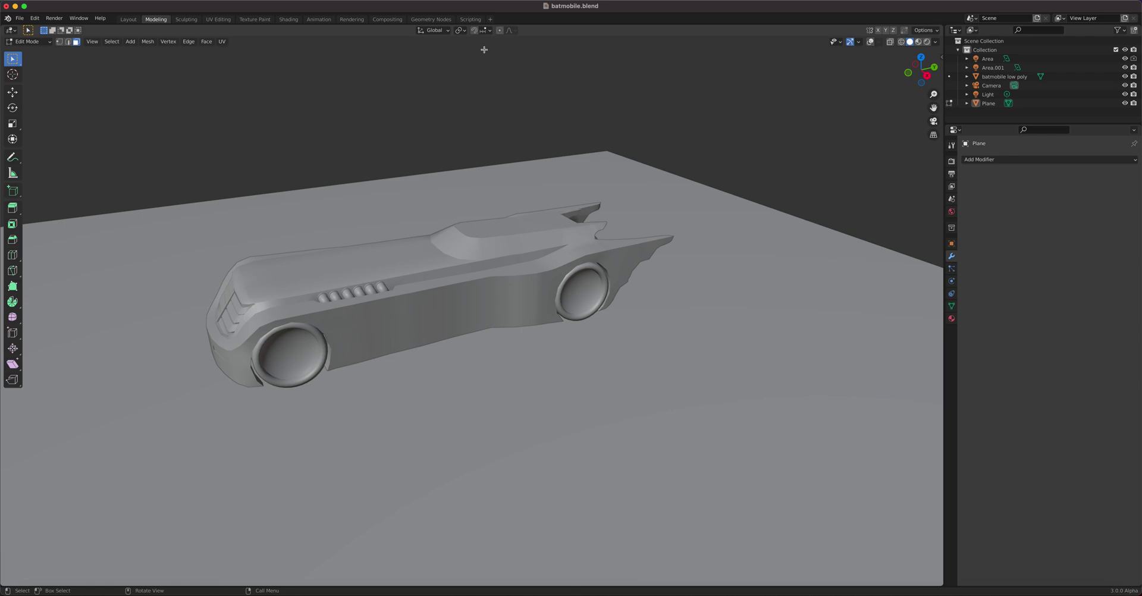
Orbit and zoom so the car faces forward, then switch to Material Preview and Rendered shading.
left_click(128, 19)
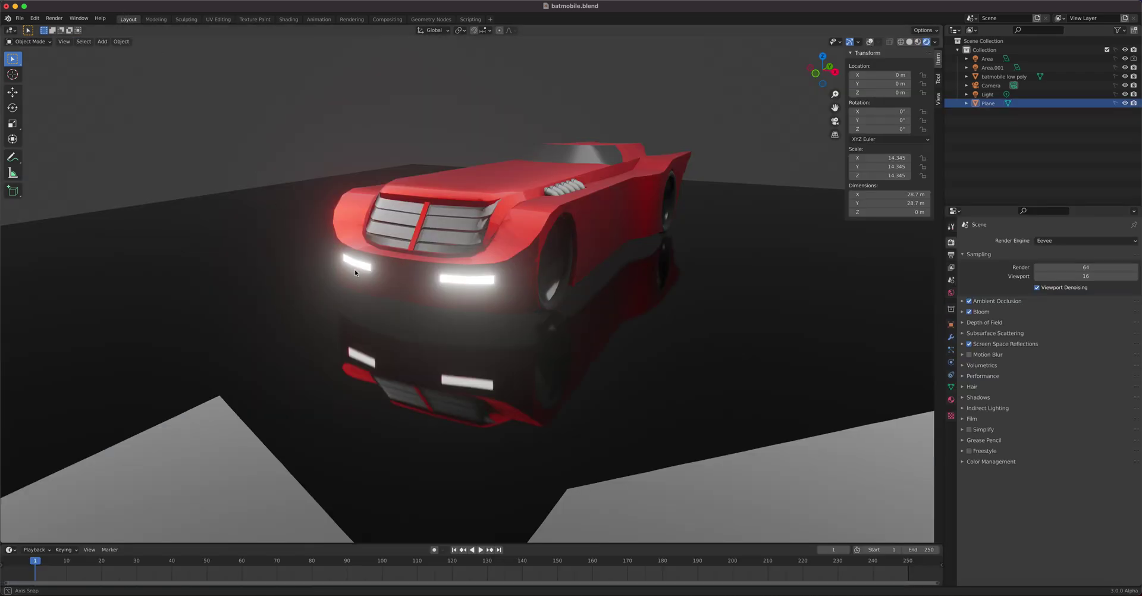
middle_click_drag(339, 280, 448, 280)
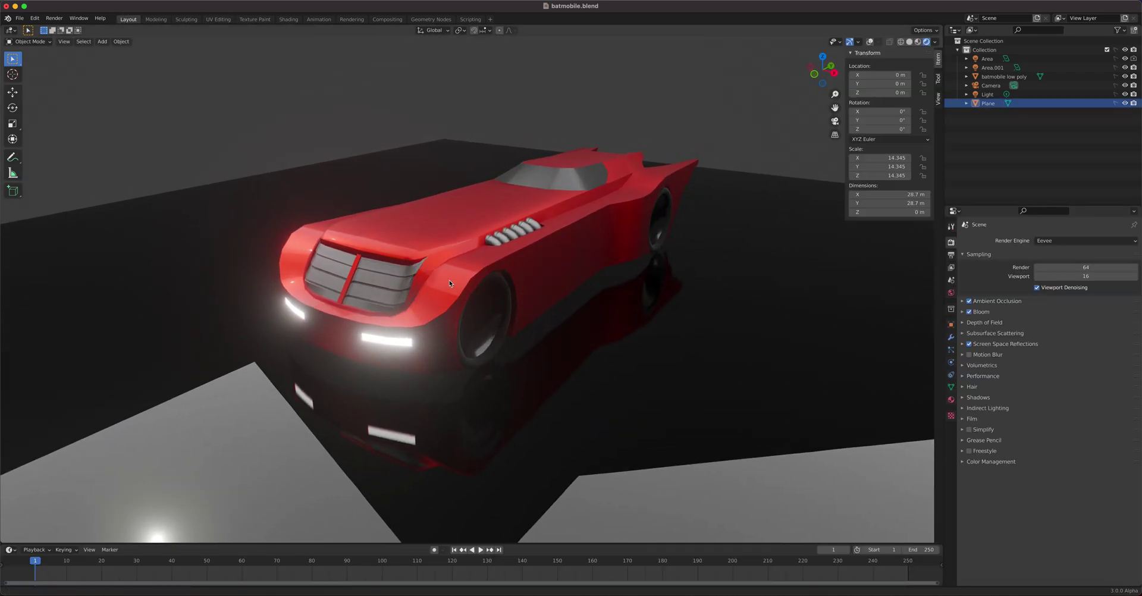
left_click(157, 20)
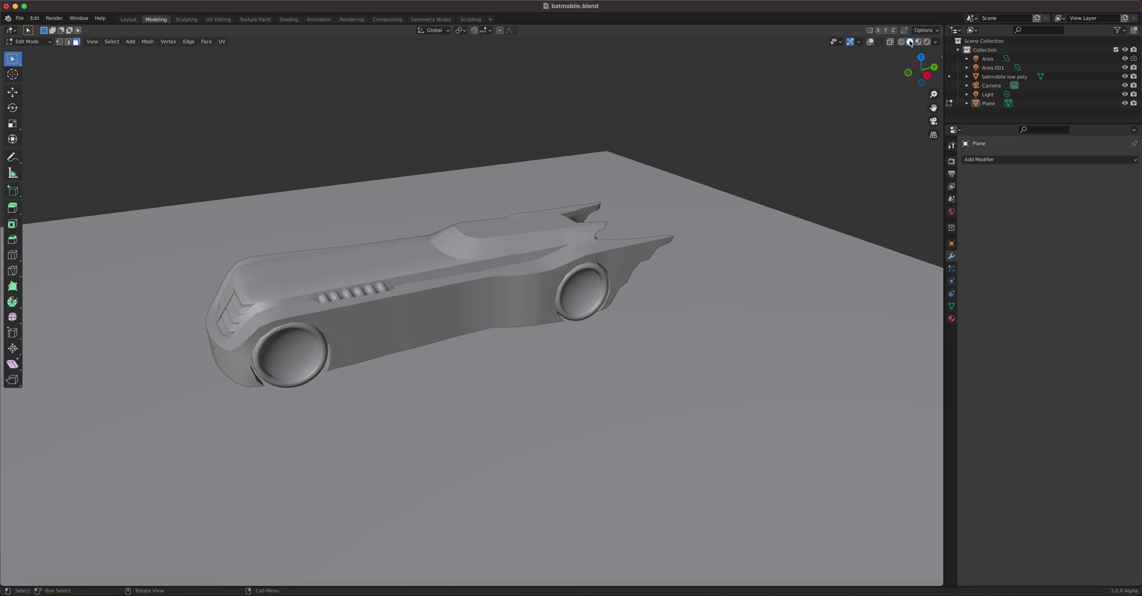
middle_click_drag(534, 267, 476, 268)
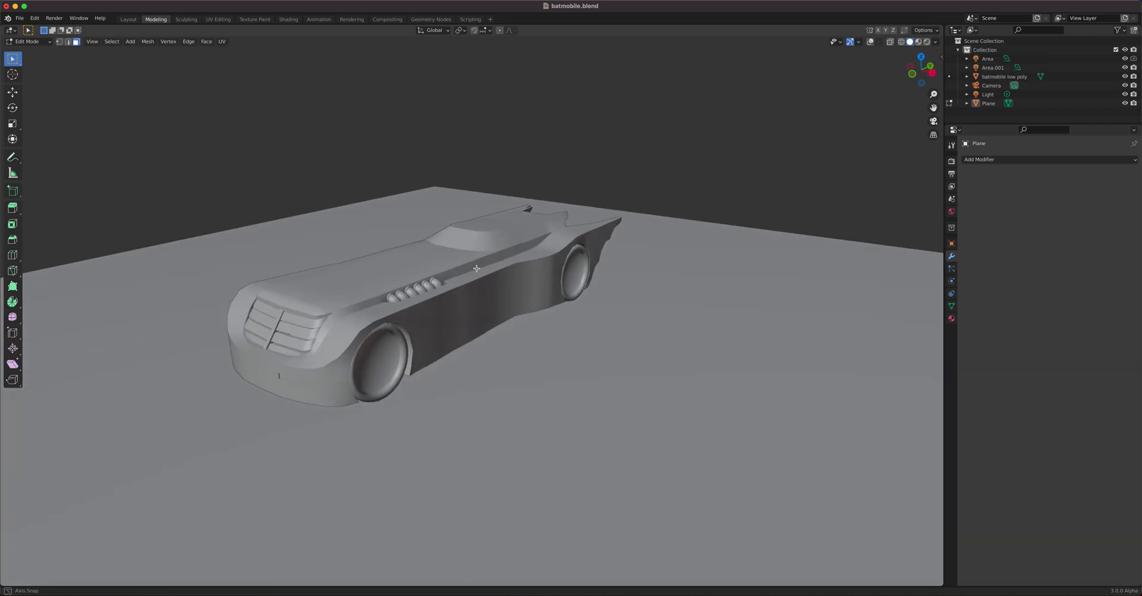
scroll(476, 269, "up", 1)
scroll(490, 266, "up", 3)
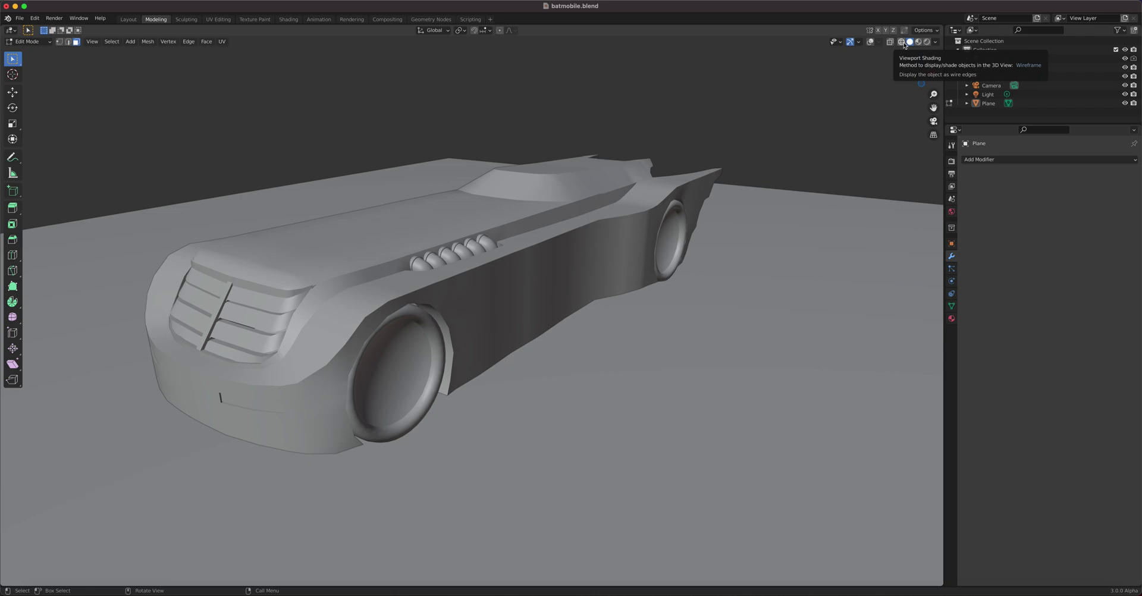
left_click(919, 44)
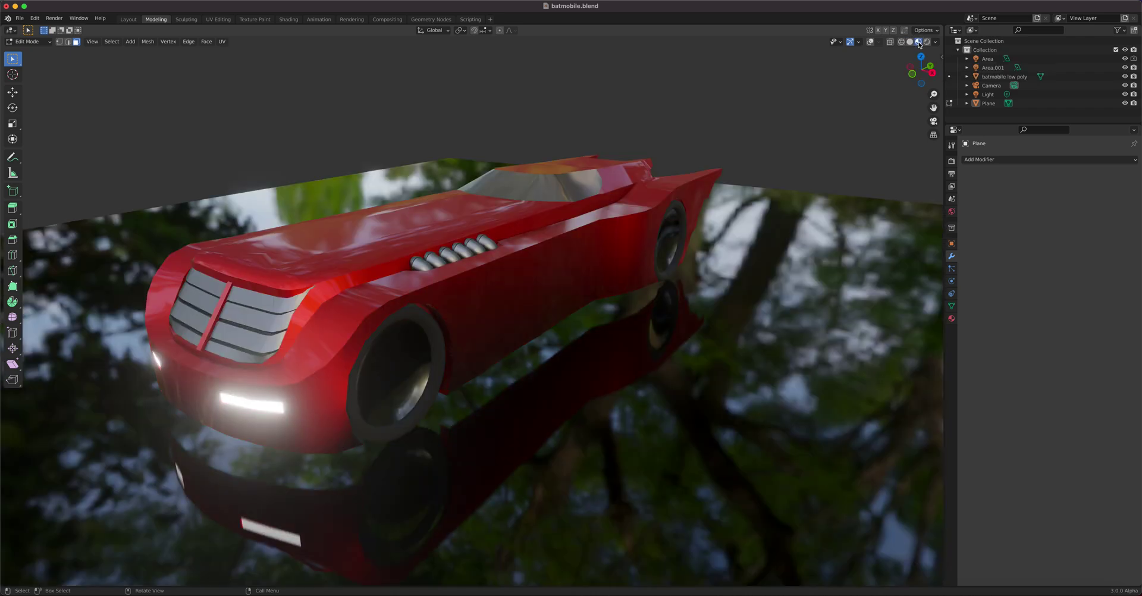
left_click(927, 43)
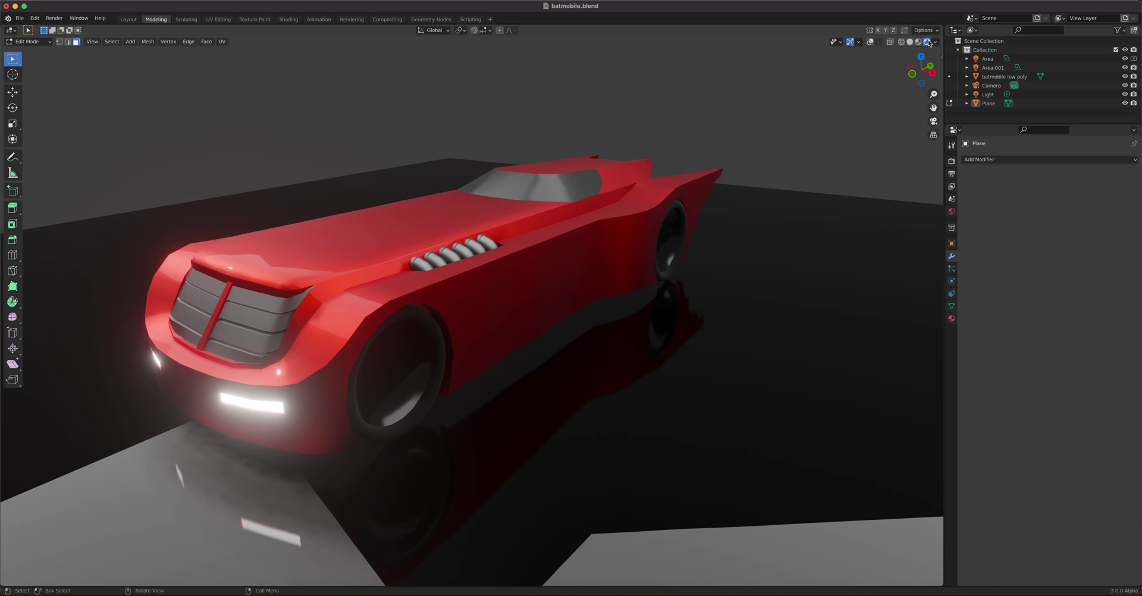
Give the UV Editing workspace's 3D view Material Preview shading, then return to Modeling.
left_click(183, 21)
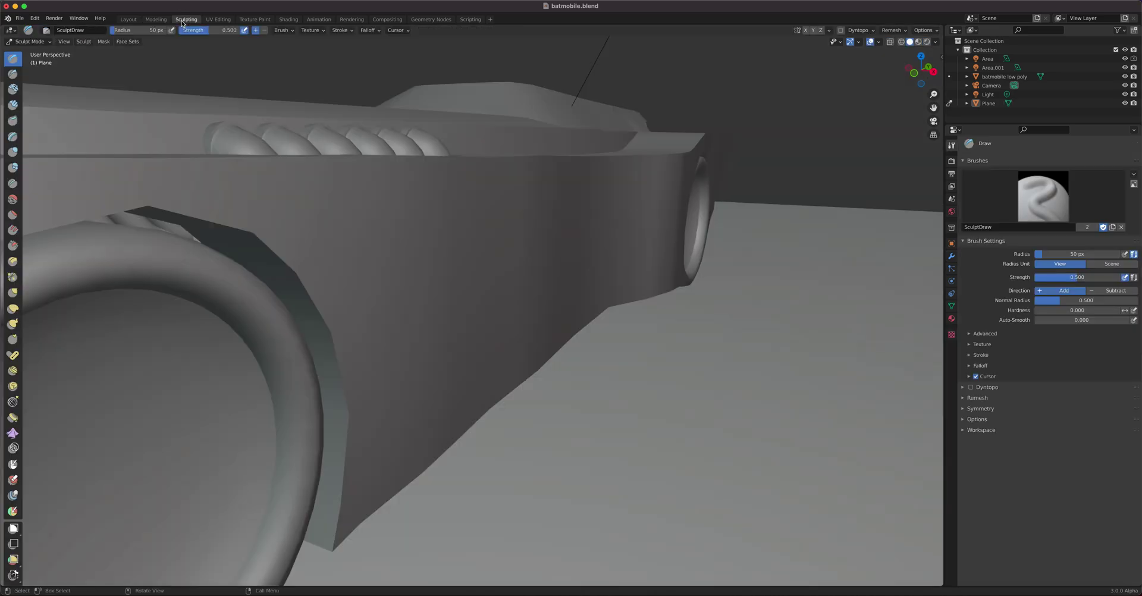
left_click(221, 21)
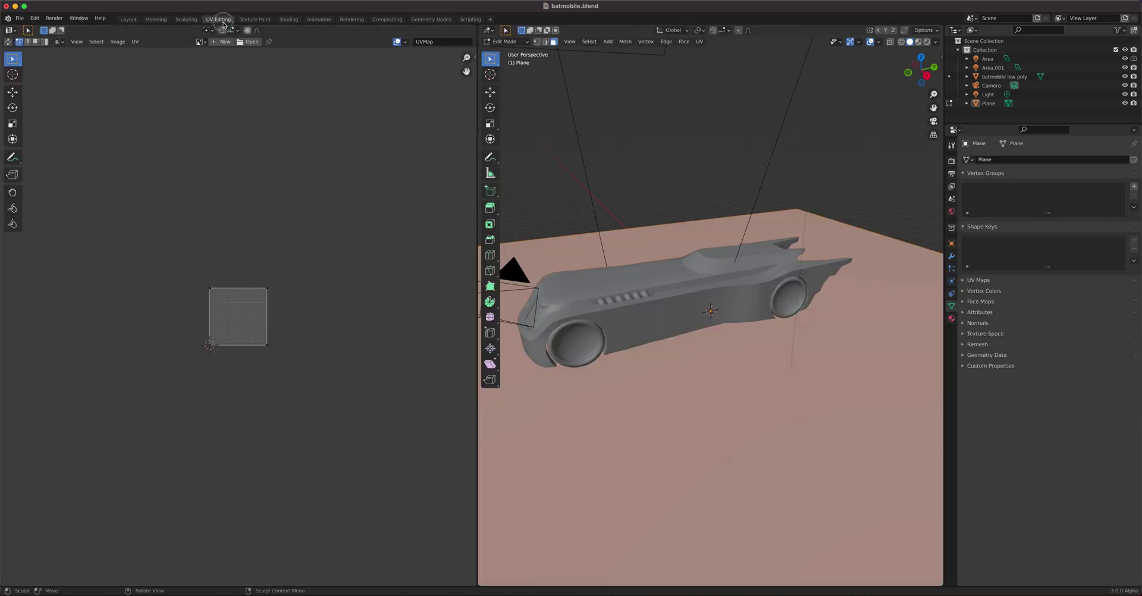
left_click(919, 43)
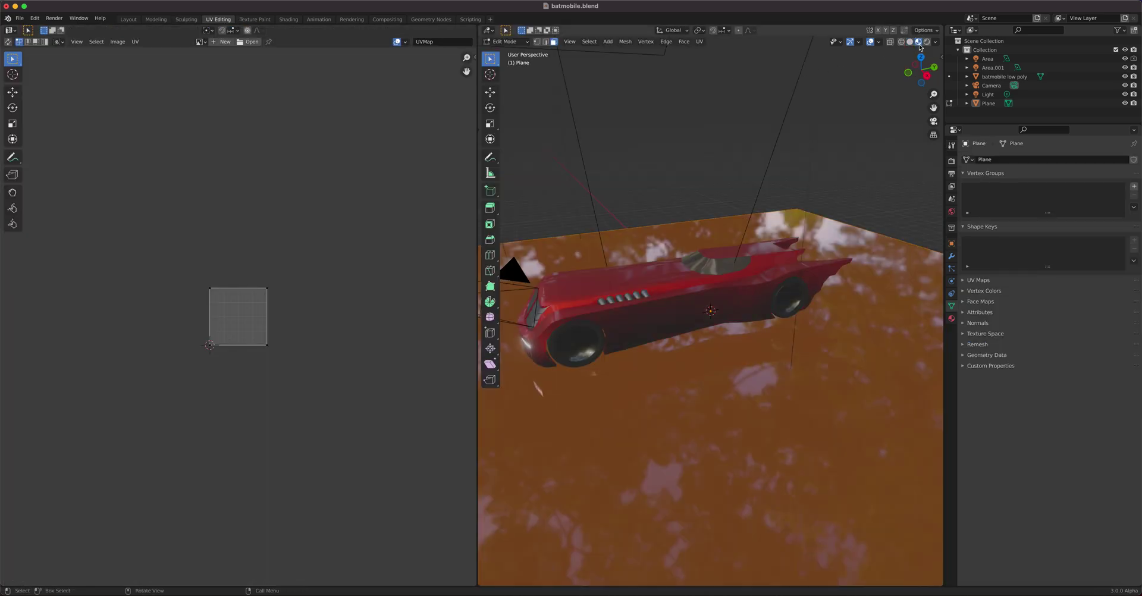
left_click(156, 19)
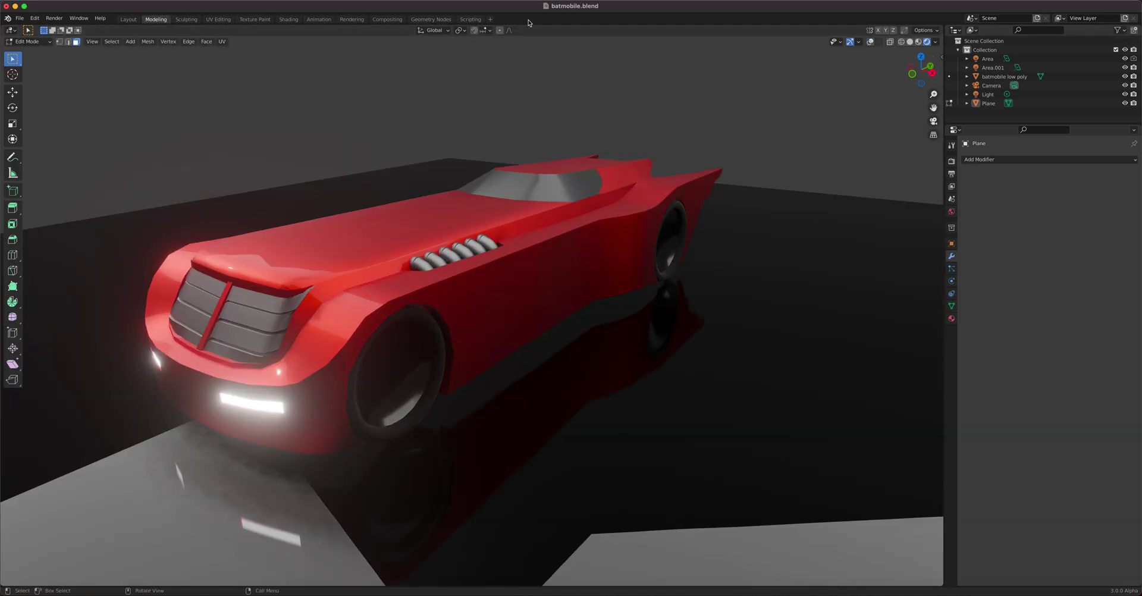
In Animation, set the left viewport to Rendered and the right to Material Preview facing the car's front.
left_click(319, 19)
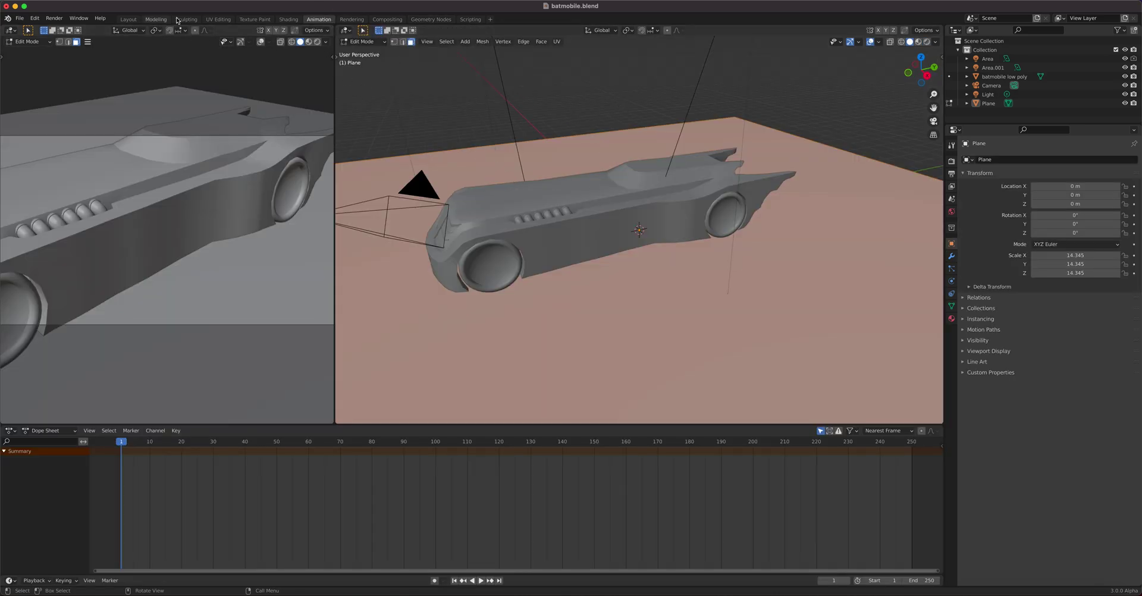
left_click(318, 42)
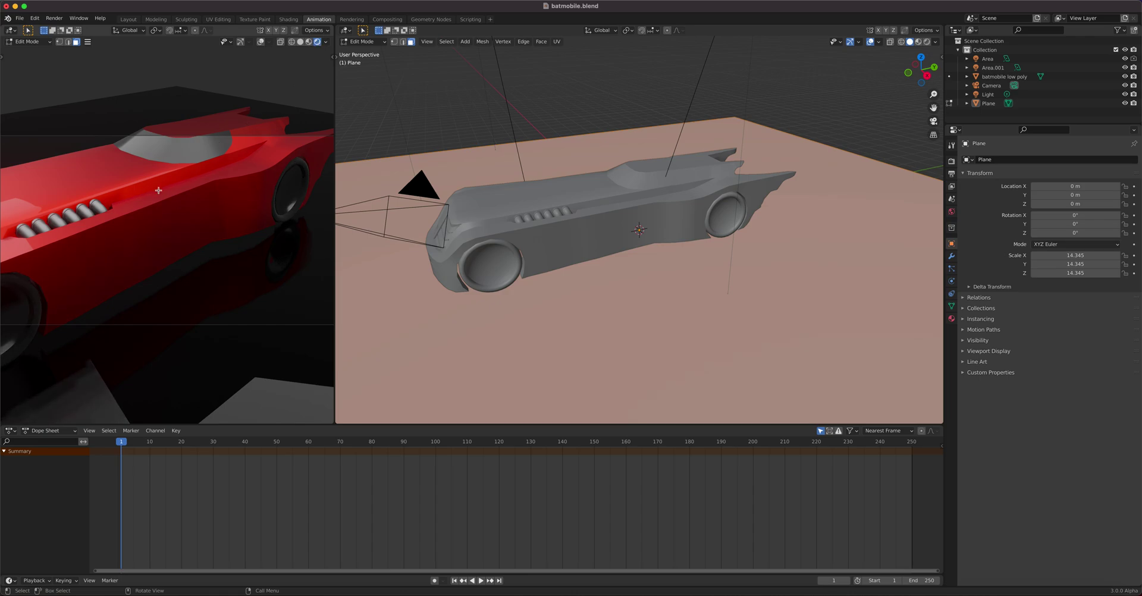
left_click(920, 42)
mouse_move(595, 250)
middle_mouse_down()
mouse_move(630, 254)
mouse_move(614, 254)
middle_mouse_up()
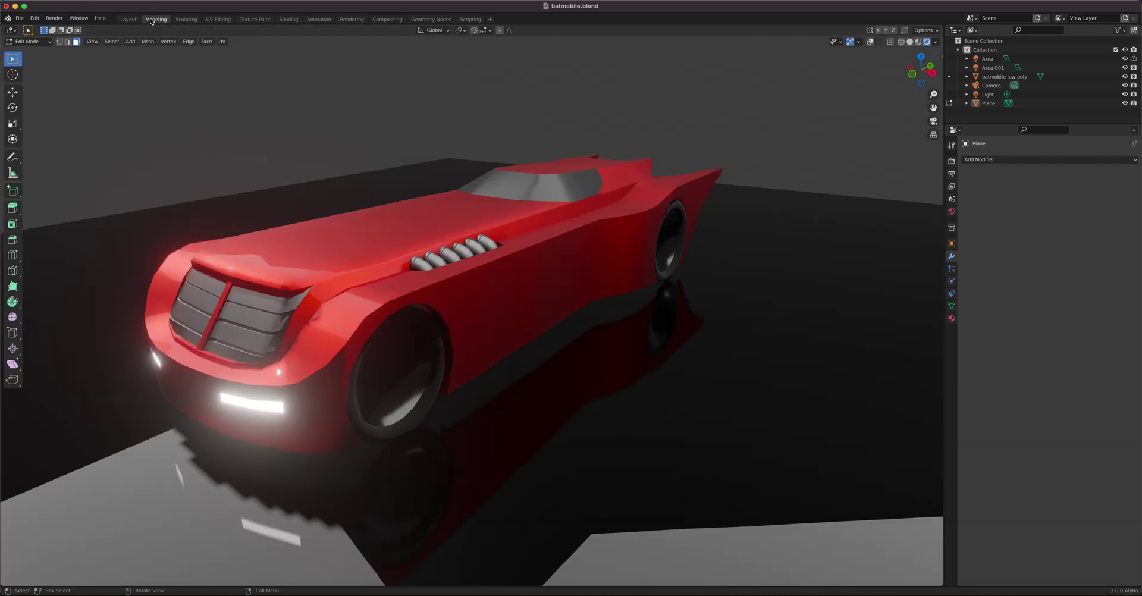
left_click(153, 20)
left_click(319, 19)
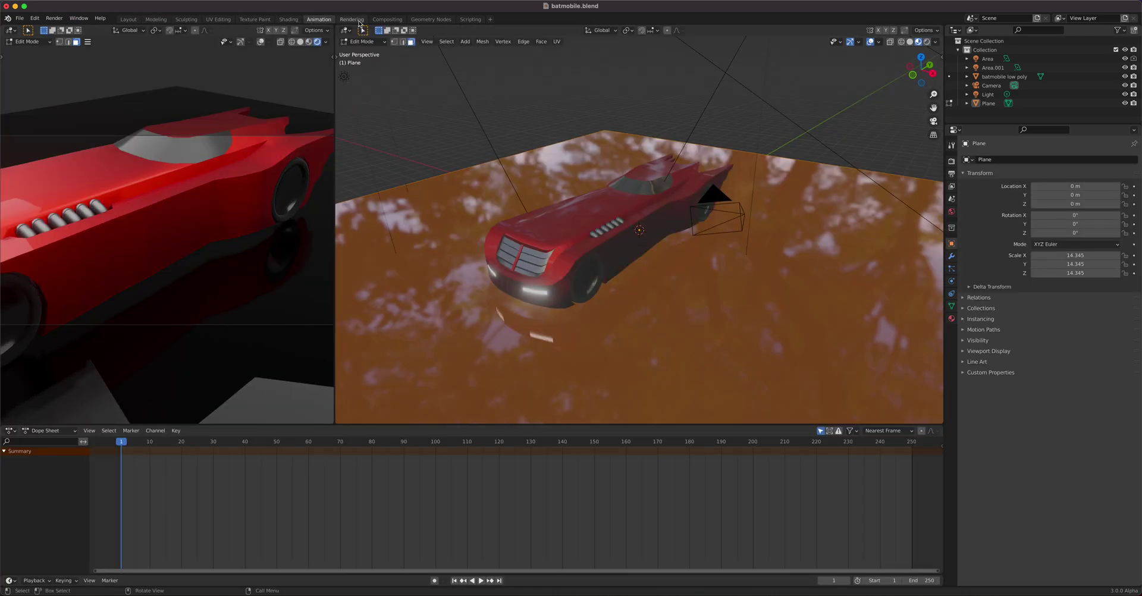
Tour Rendering, Shading, Texture Paint and UV Editing, then give Sculpting Material Preview shading.
left_click(356, 20)
left_click(319, 20)
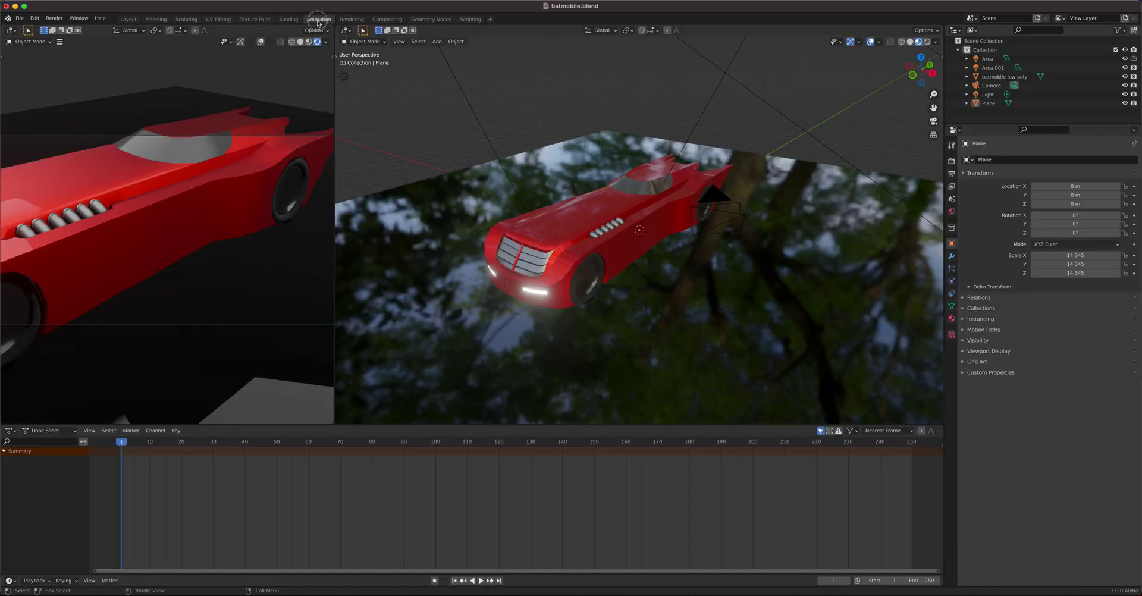
left_click(289, 20)
left_click(264, 20)
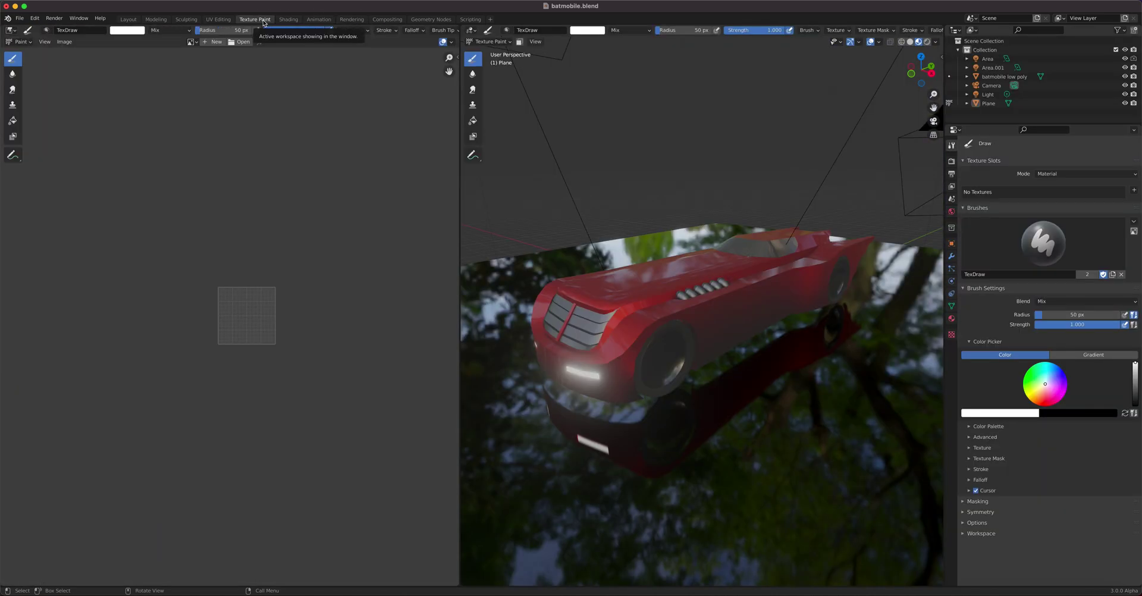
left_click(218, 20)
left_click(196, 20)
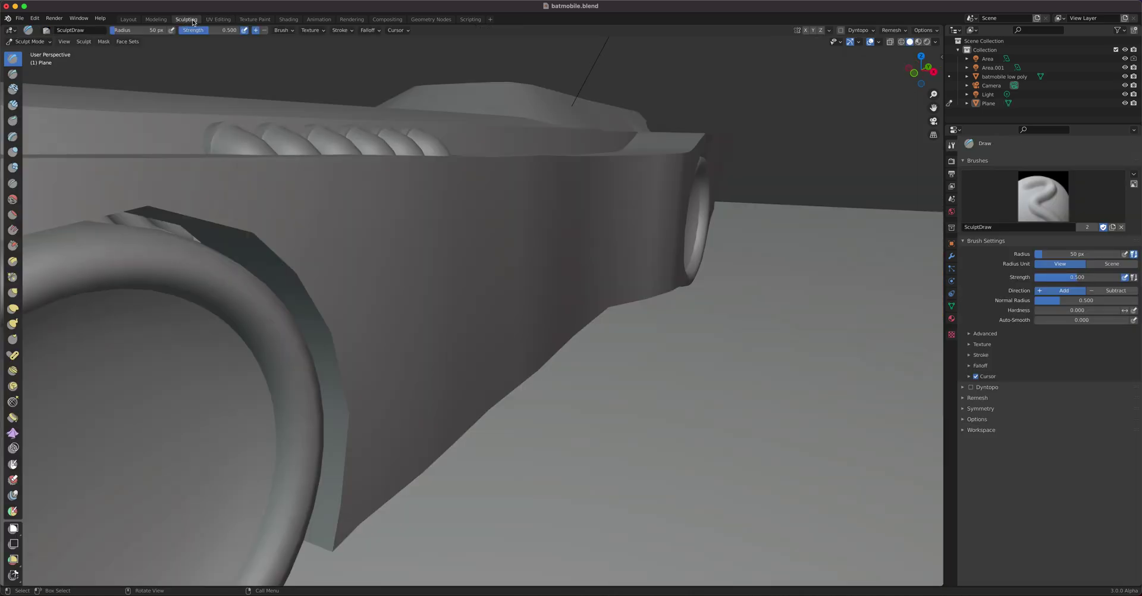
left_click(918, 42)
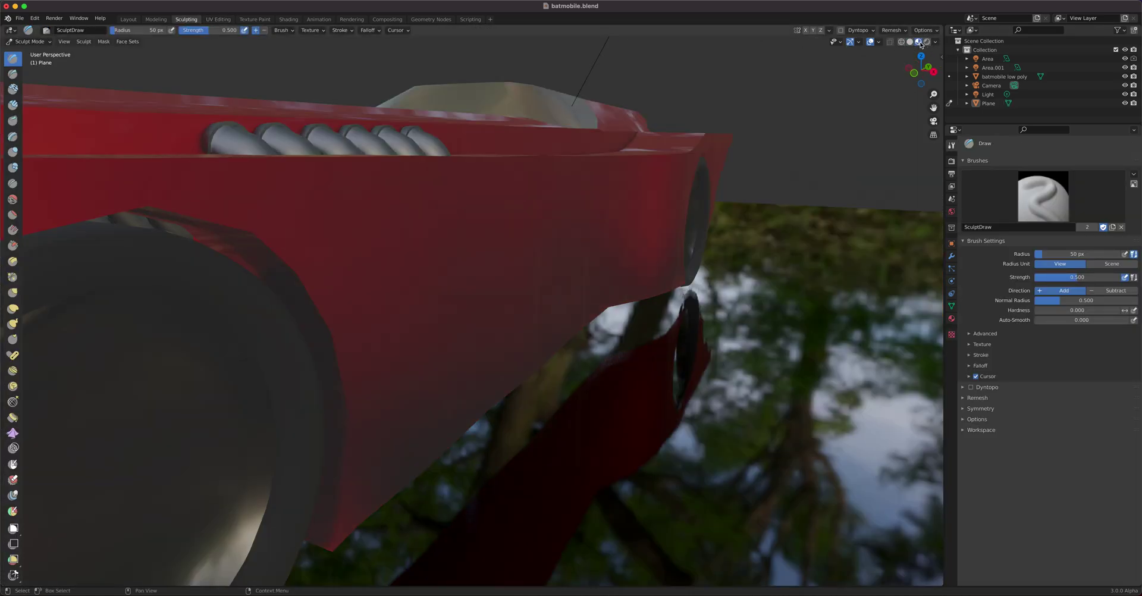
Return to Modeling via Layout and view the Batmobile from a higher angle.
left_click(130, 20)
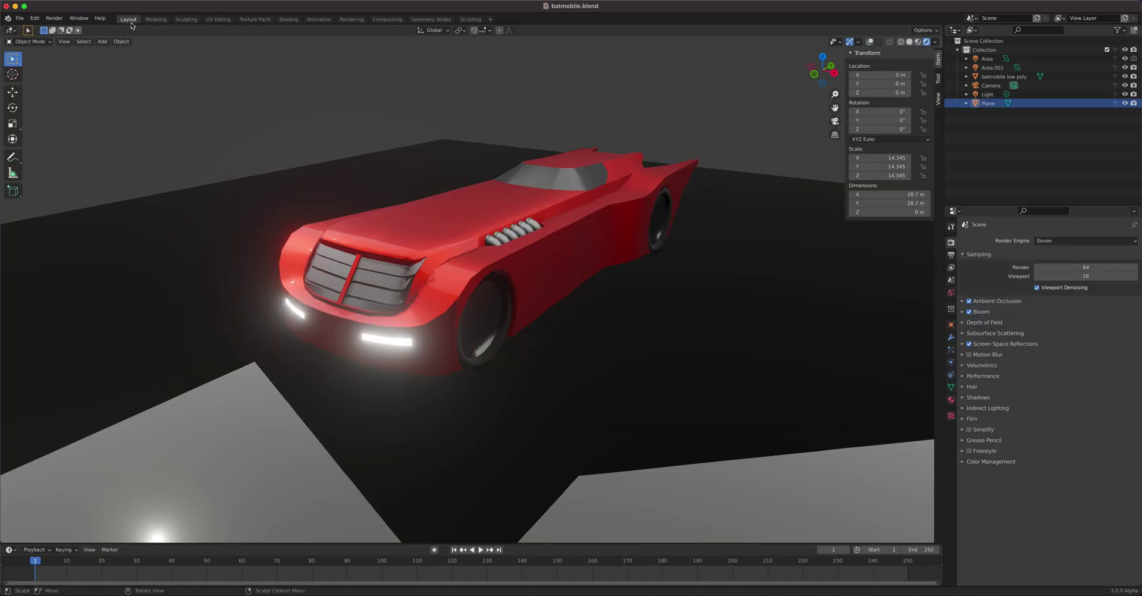
left_click(156, 20)
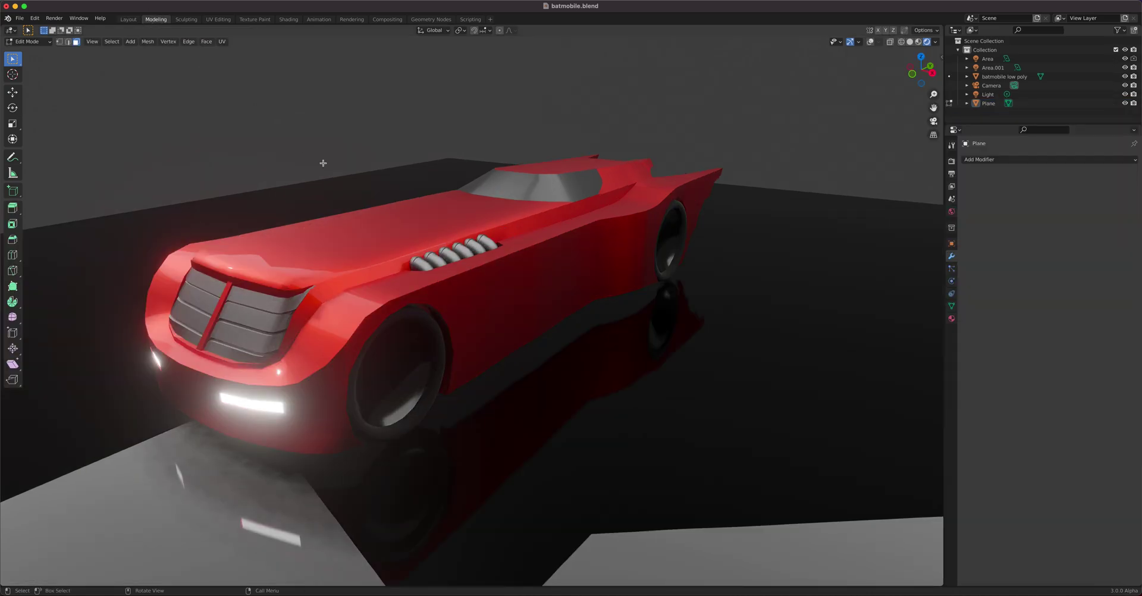
middle_click_drag(475, 261, 535, 238)
scroll(478, 263, "down", 3)
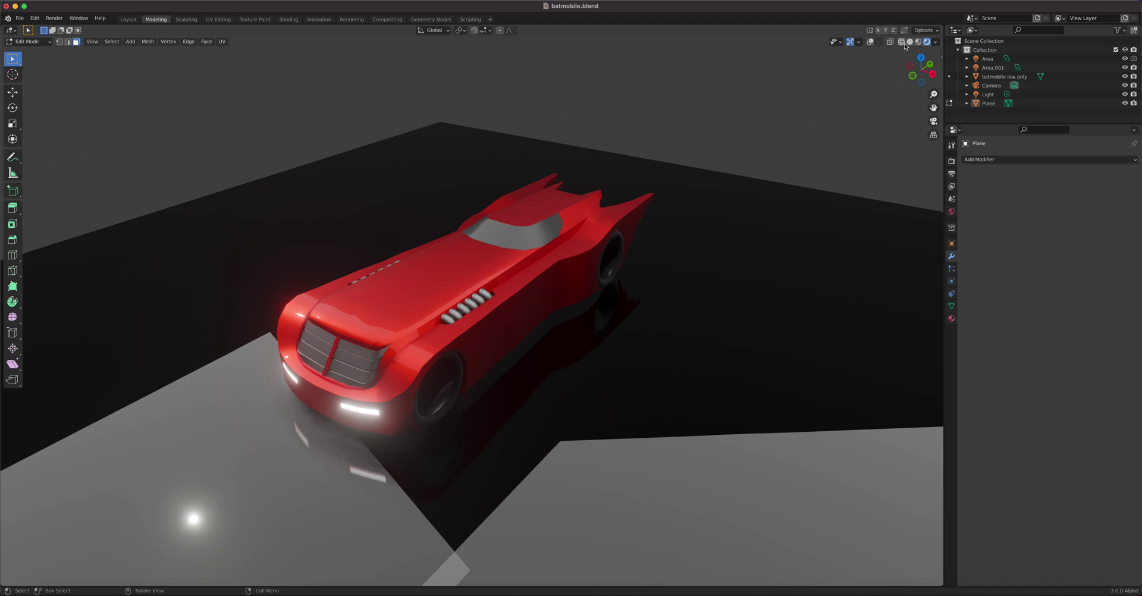
Switch the viewport to Material Preview shading.
left_click(936, 43)
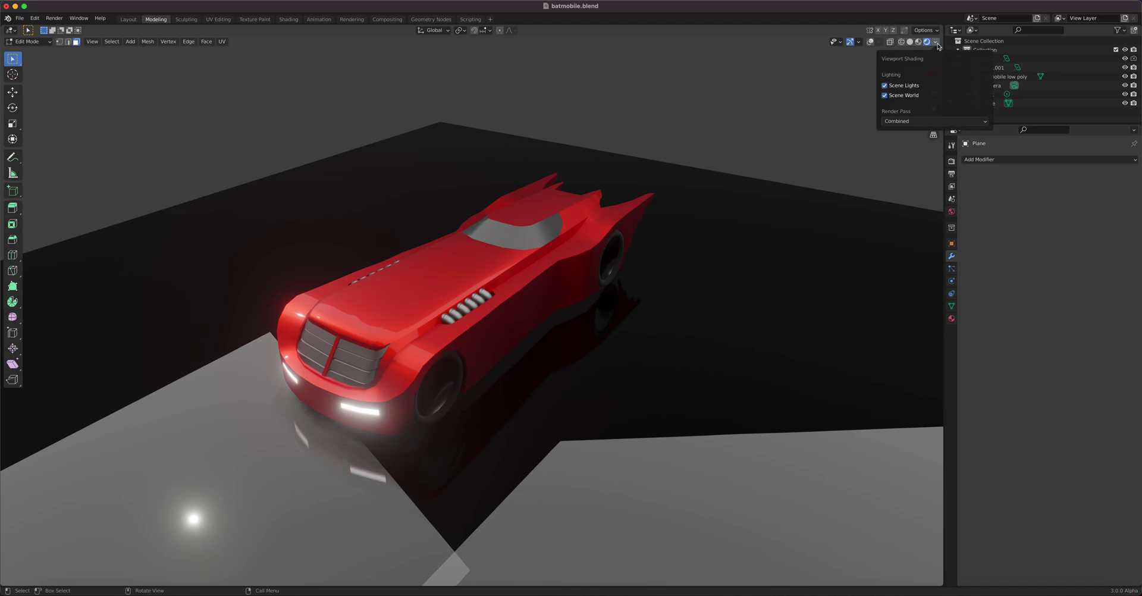
left_click(937, 44)
left_click(934, 44)
left_click(927, 44)
left_click(920, 43)
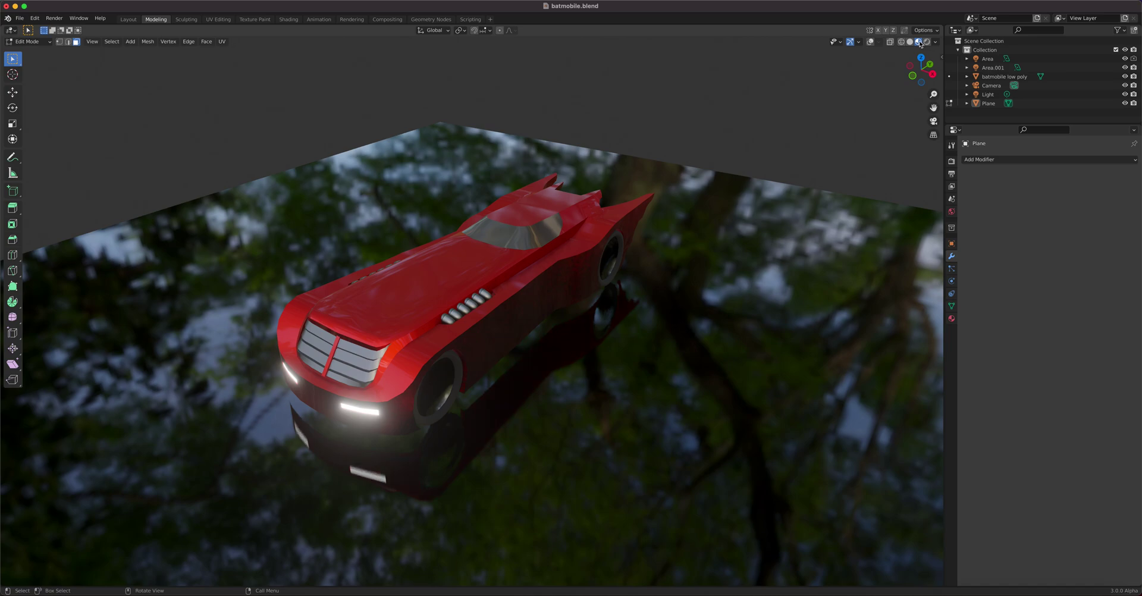
Preview the car under the dark interior HDRI, then the city HDRI.
left_click(936, 44)
left_click(935, 43)
left_click(936, 43)
left_click(928, 110)
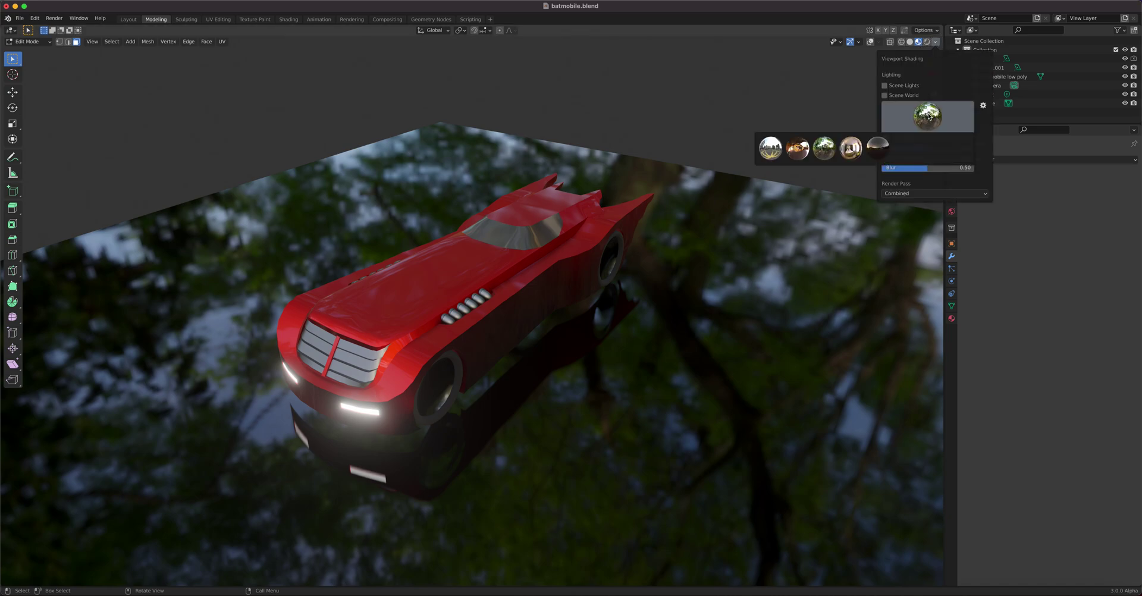
left_click(798, 149)
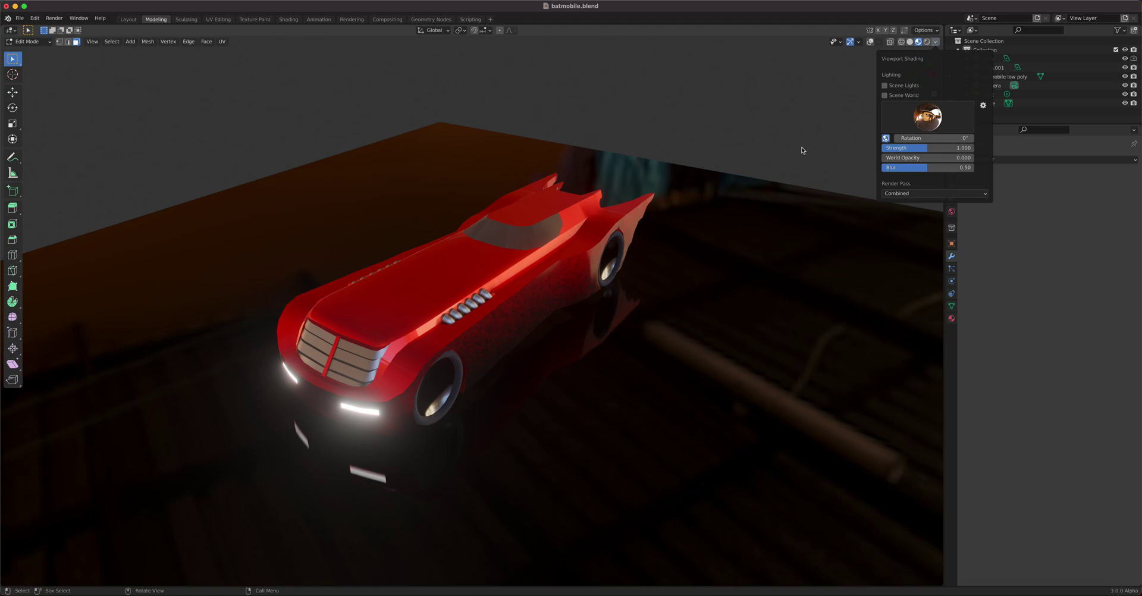
left_click(935, 119)
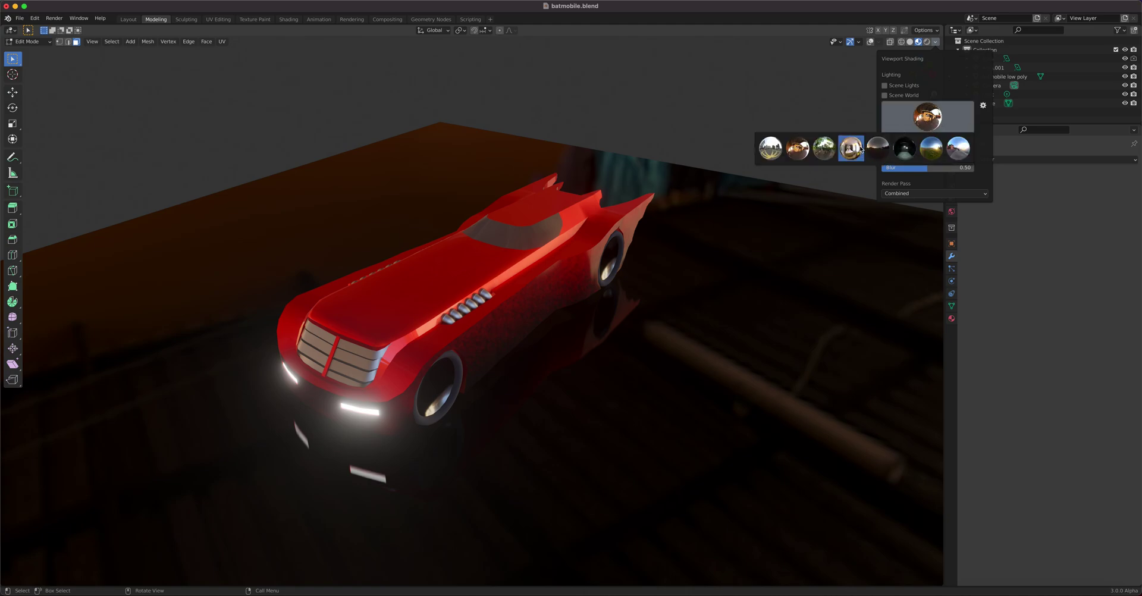
left_click(771, 148)
Try the forest HDRI, then settle on the dark studio environment and orbit the car.
left_click(935, 117)
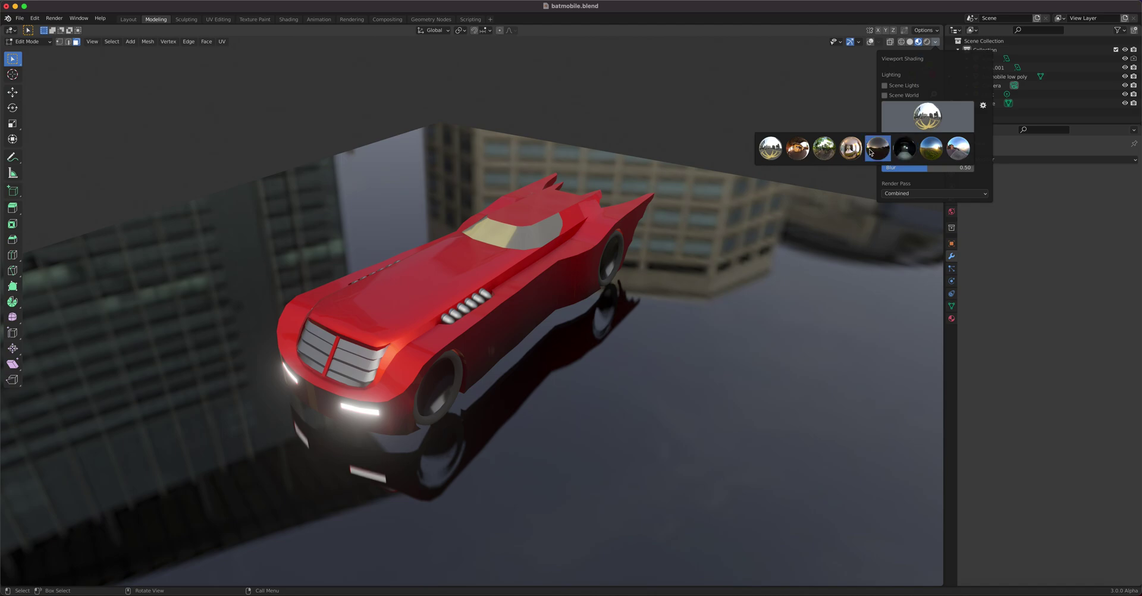
left_click(825, 148)
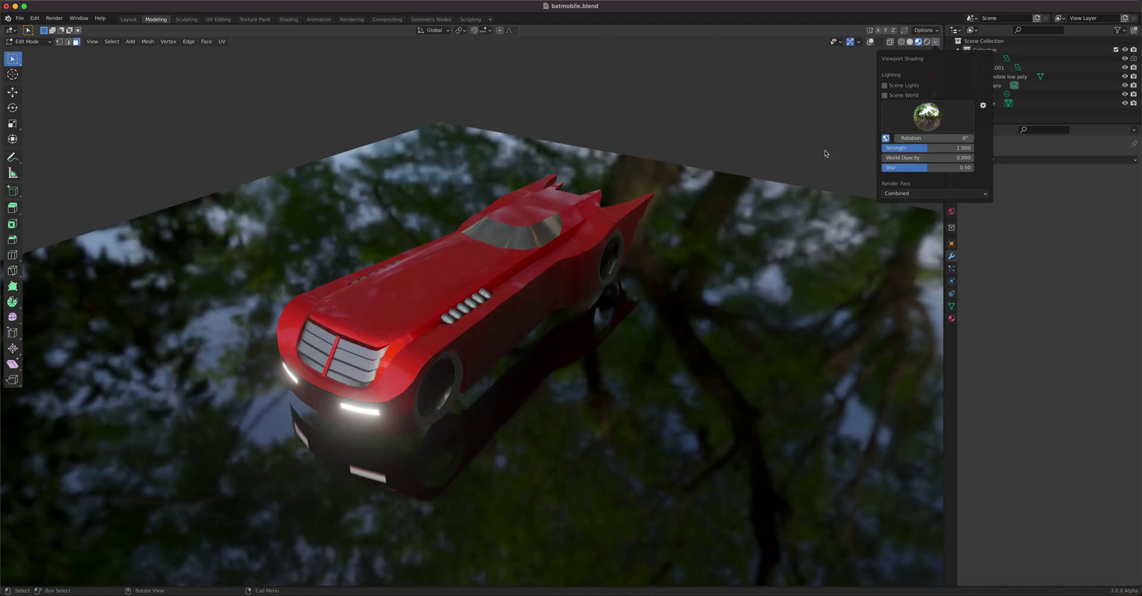
left_click(927, 116)
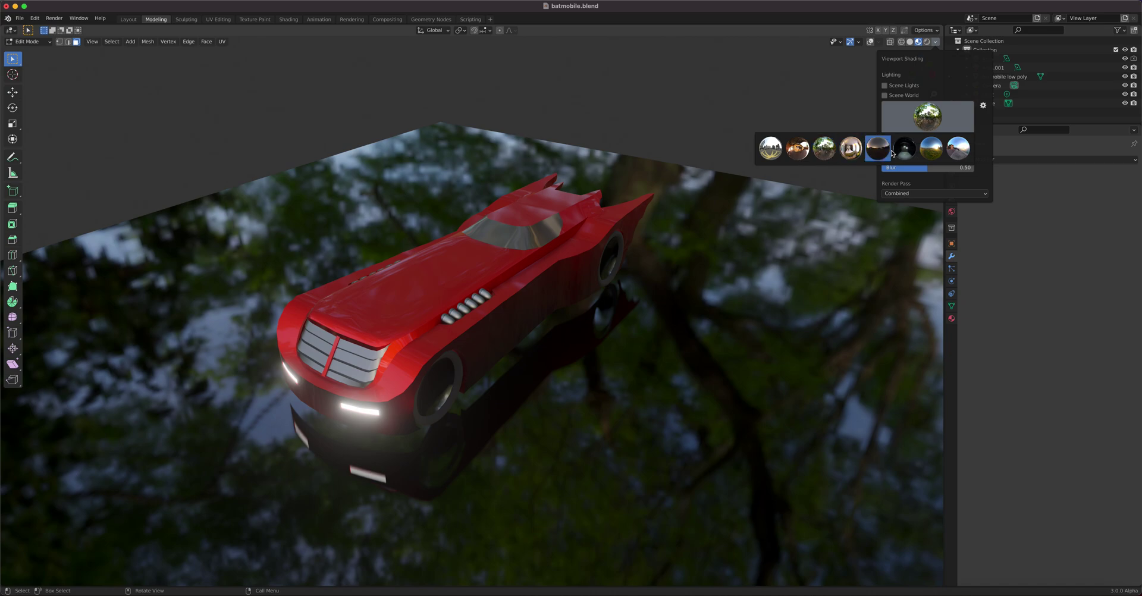
left_click(879, 153)
mouse_move(716, 190)
middle_mouse_down()
mouse_move(579, 184)
mouse_move(578, 174)
mouse_move(559, 191)
mouse_move(580, 173)
middle_mouse_up()
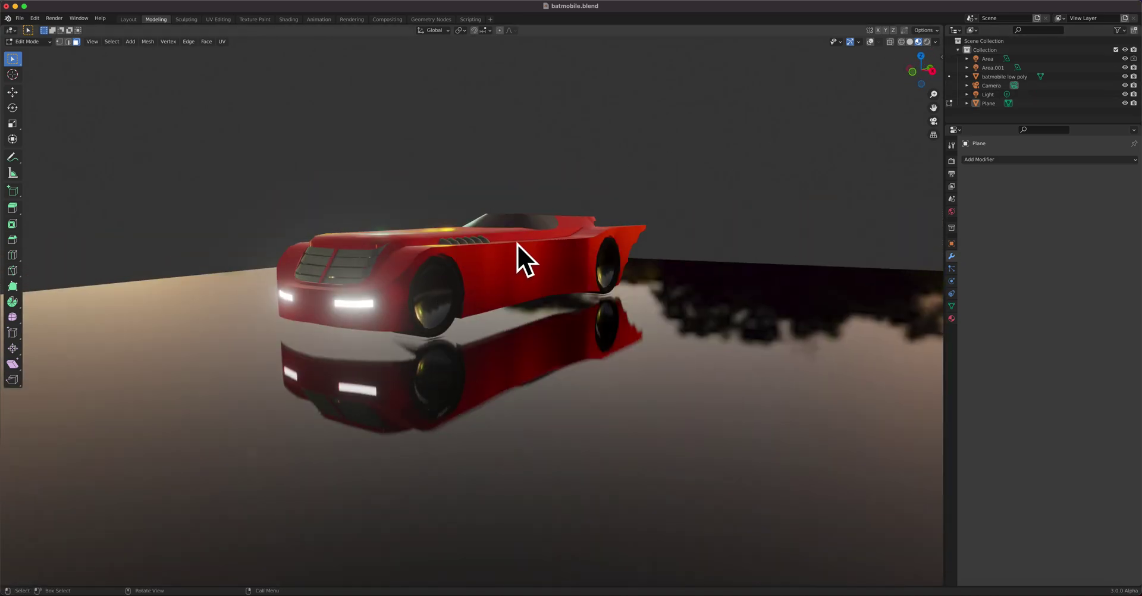
Frame the car and floor from higher, then render an image with Render > Render Image.
middle_click_drag(517, 245, 521, 257)
scroll(432, 243, "up", 6)
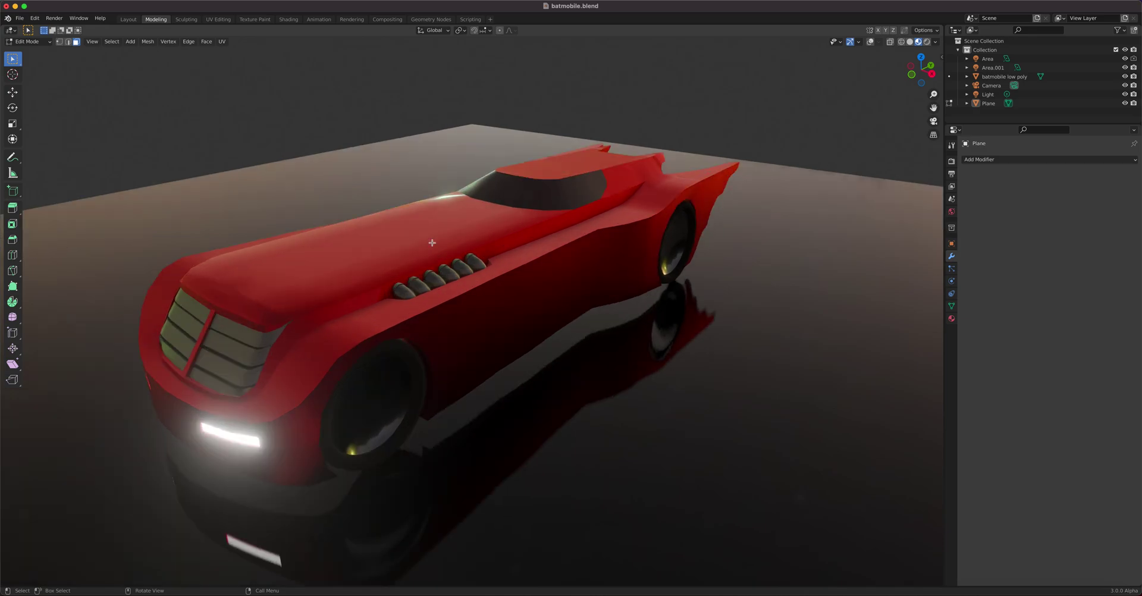
left_click(54, 18)
left_click(60, 29)
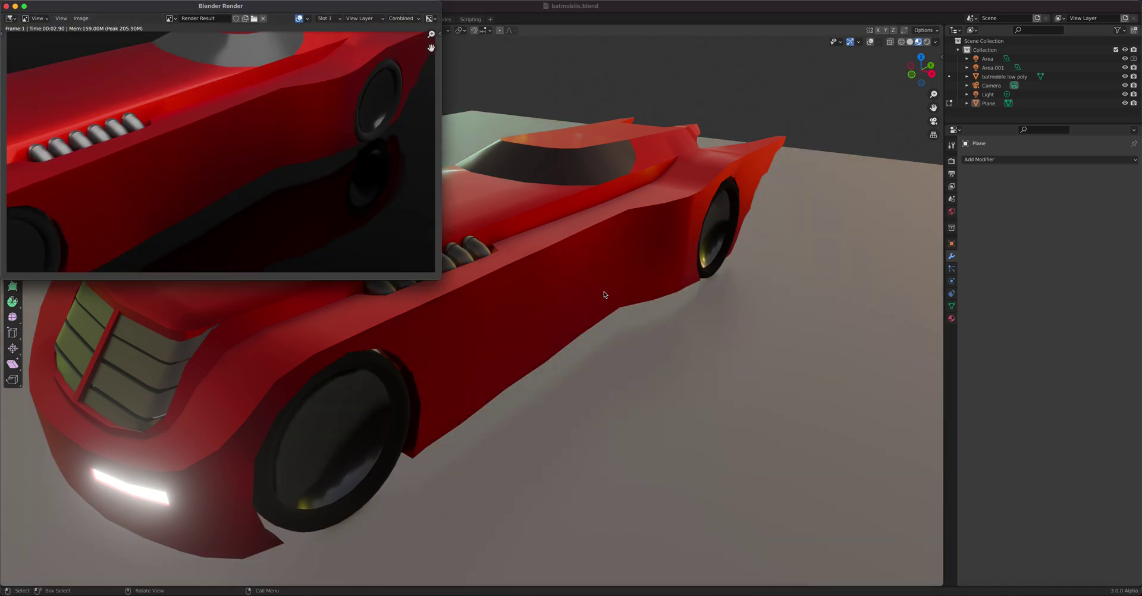
Show the viewport in Rendered shading, adjust the zoom, and turn overlays back on.
left_click(927, 41)
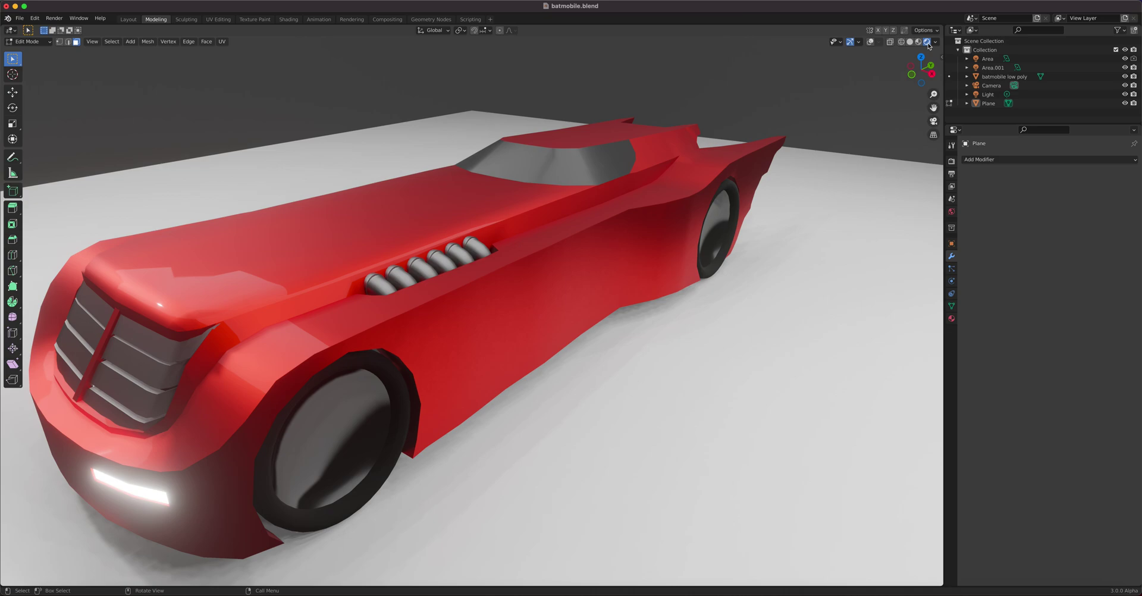
scroll(647, 246, "down", 6)
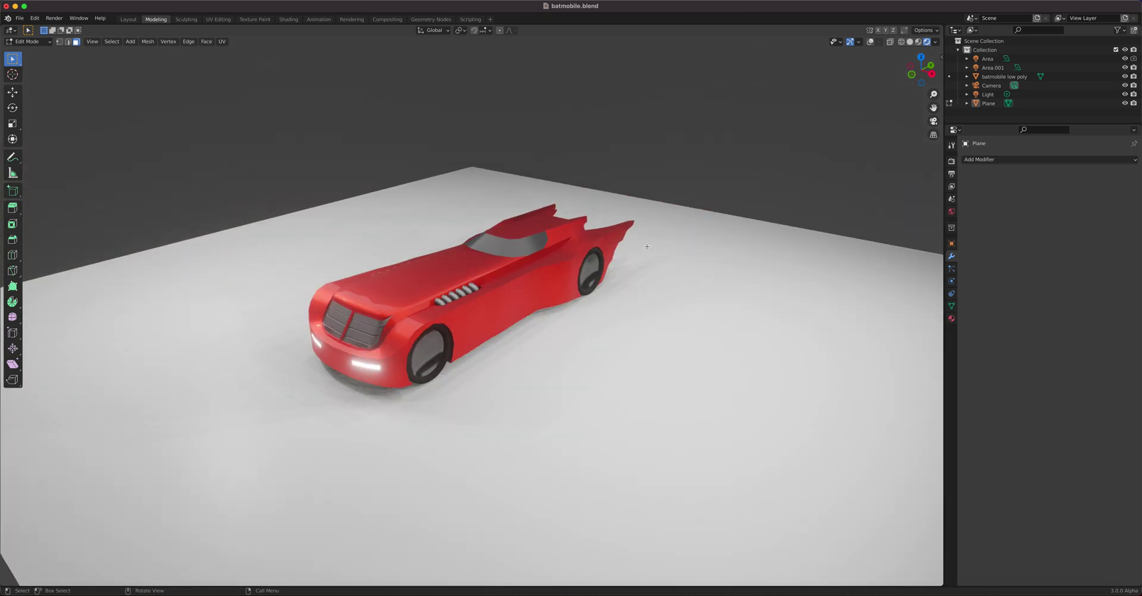
scroll(647, 246, "up", 2)
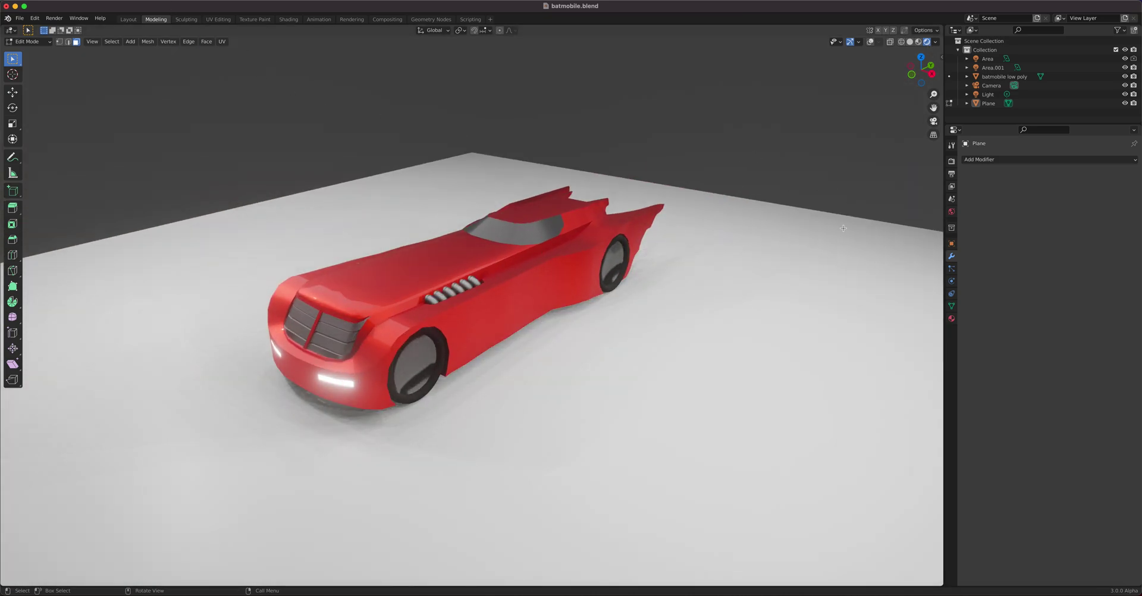
scroll(603, 339, "up", 2)
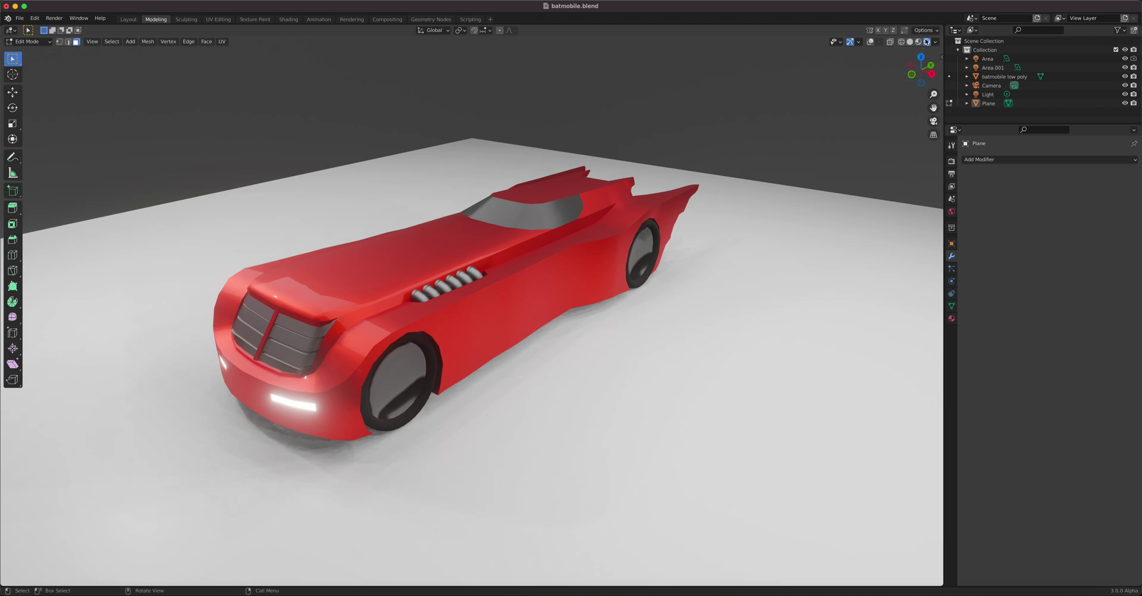
left_click(870, 43)
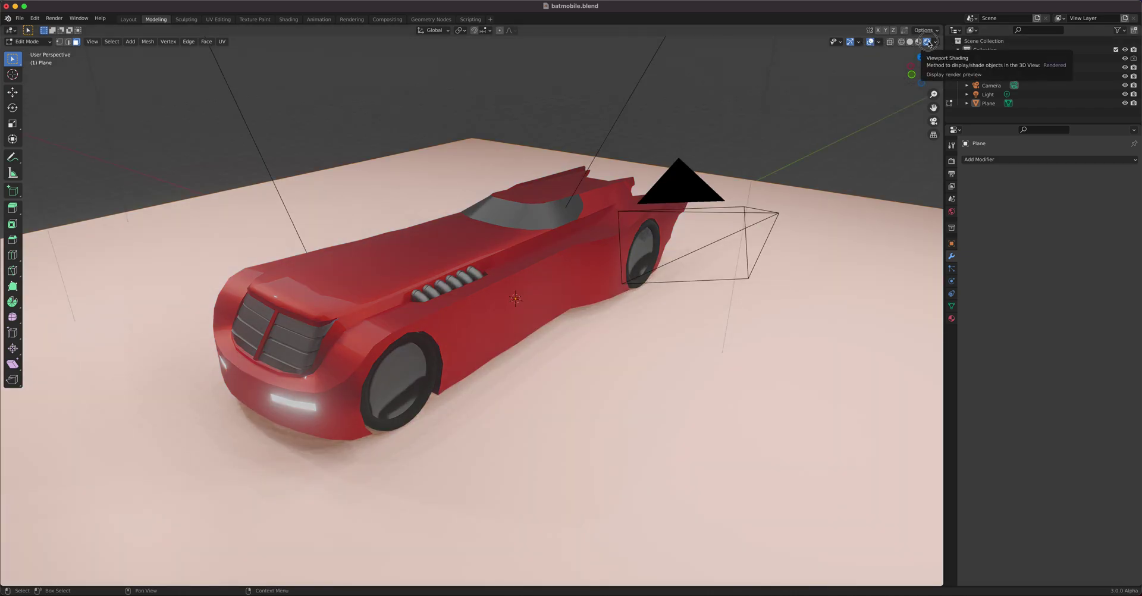
Enable X-ray and compare Material Preview, Solid and Rendered shading, ending in Material Preview.
left_click(891, 42)
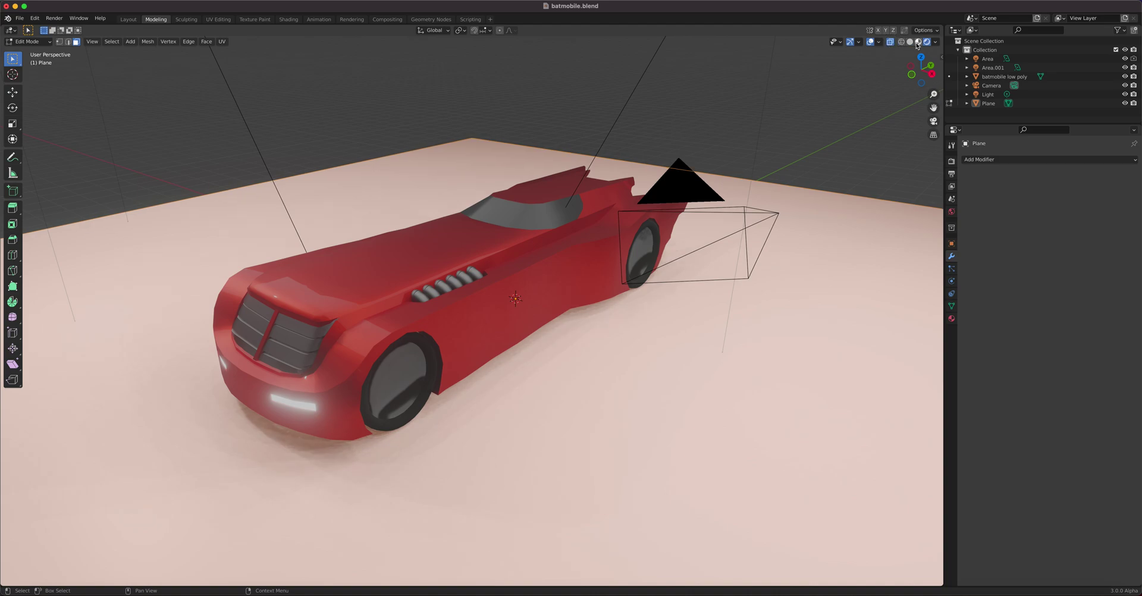
left_click(918, 43)
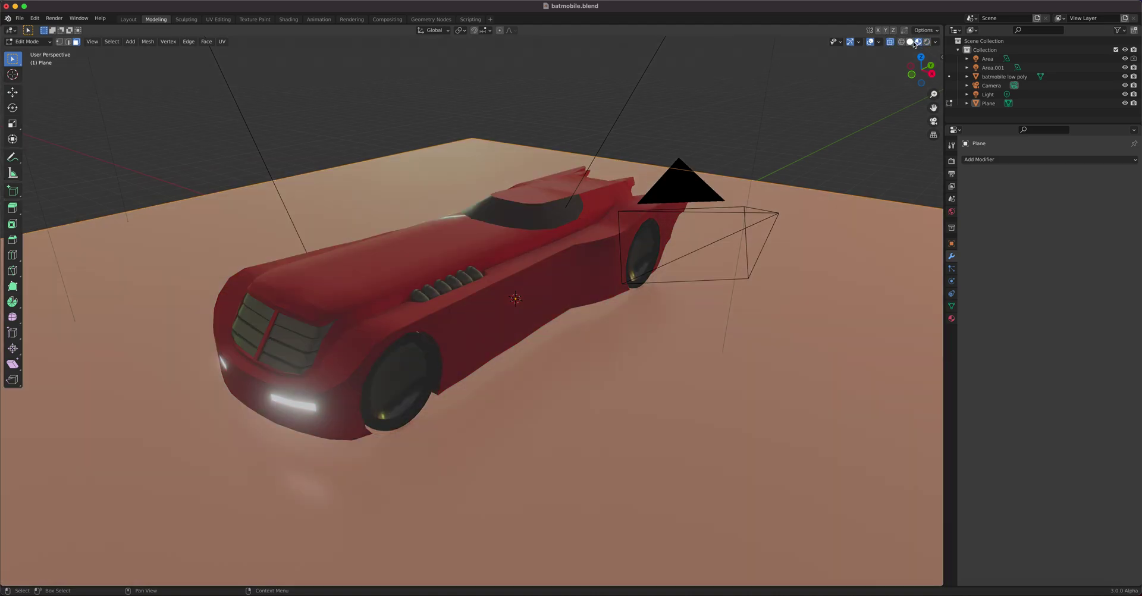
left_click(910, 43)
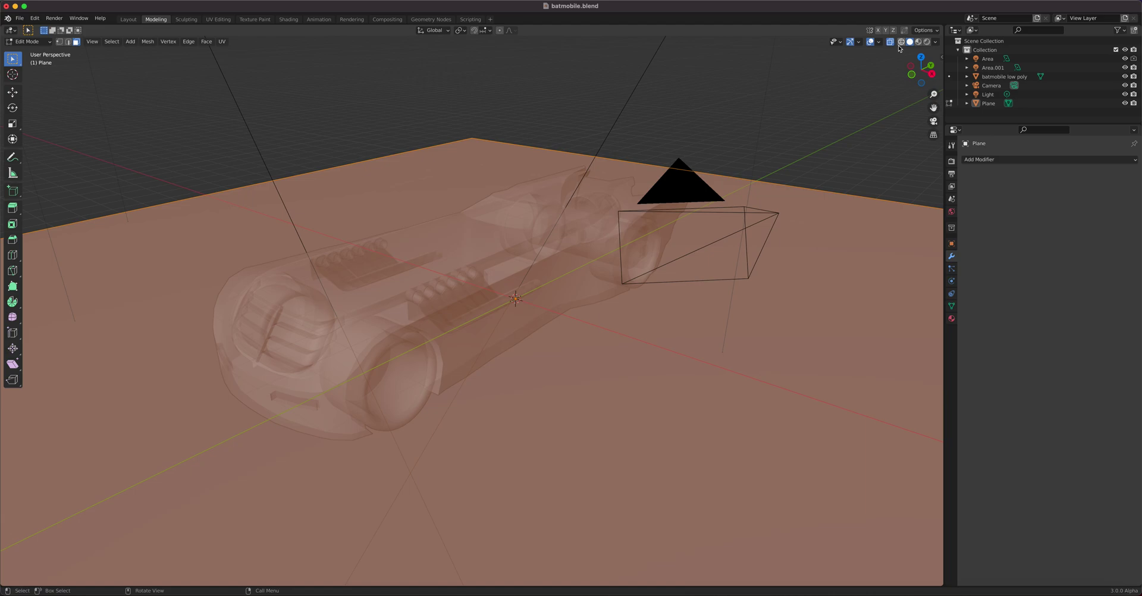
left_click(928, 42)
left_click(934, 42)
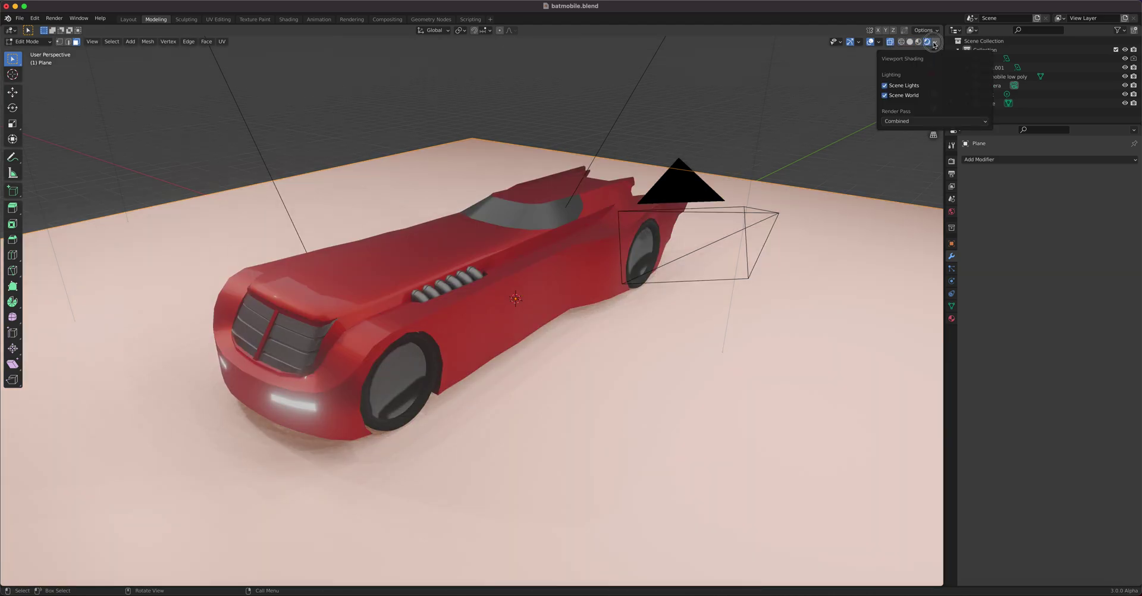
left_click(919, 42)
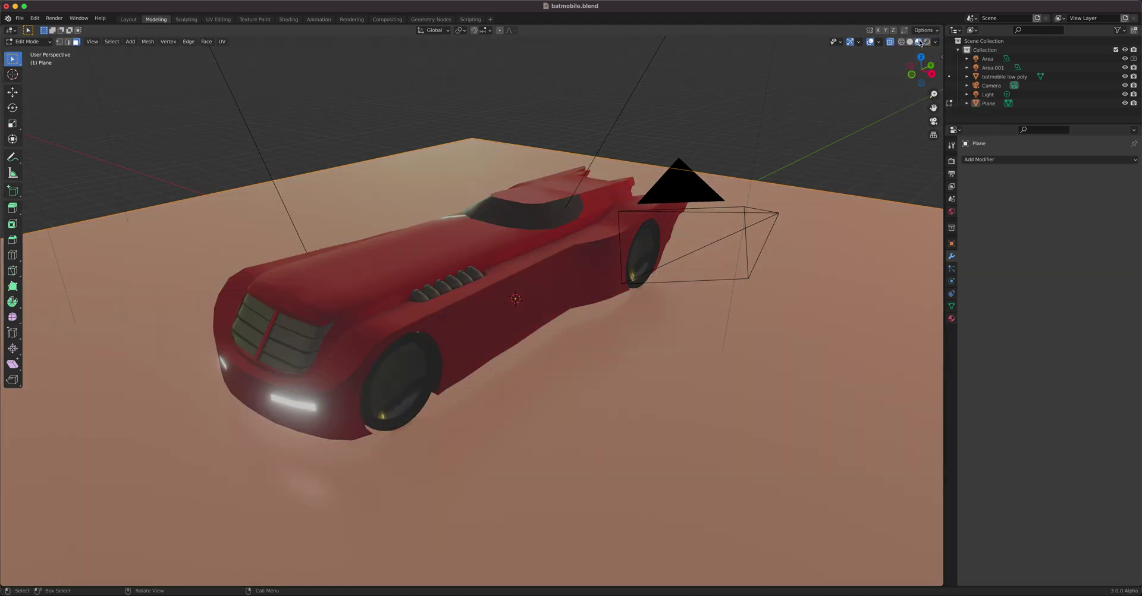
Apply the third HDRI environment, switch to Rendered shading, and view the Batmobile from lower.
left_click(936, 43)
left_click(927, 116)
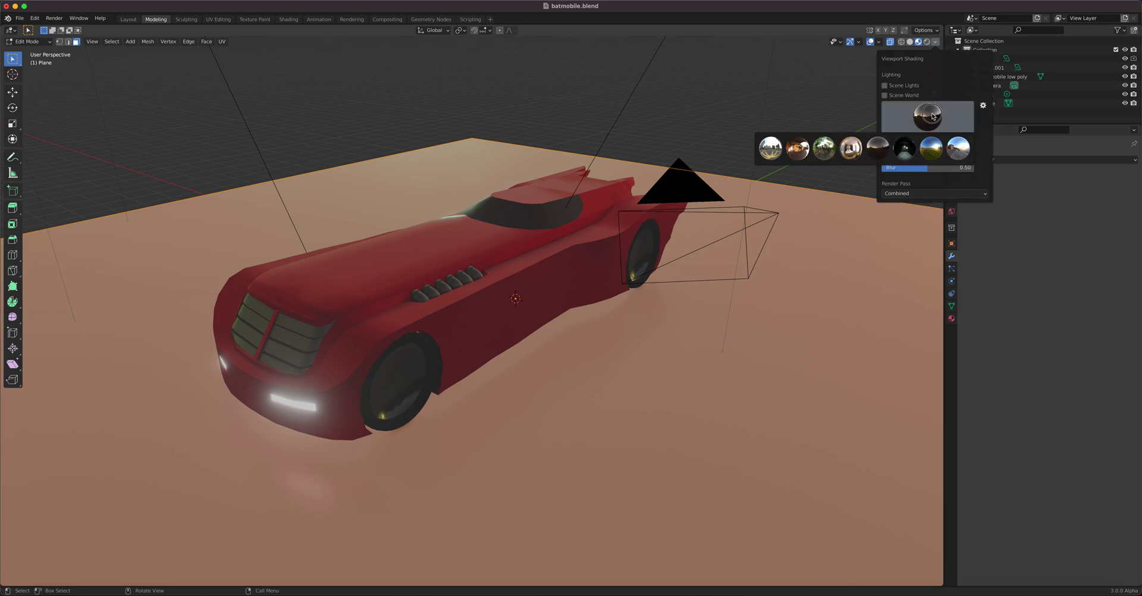
left_click(823, 149)
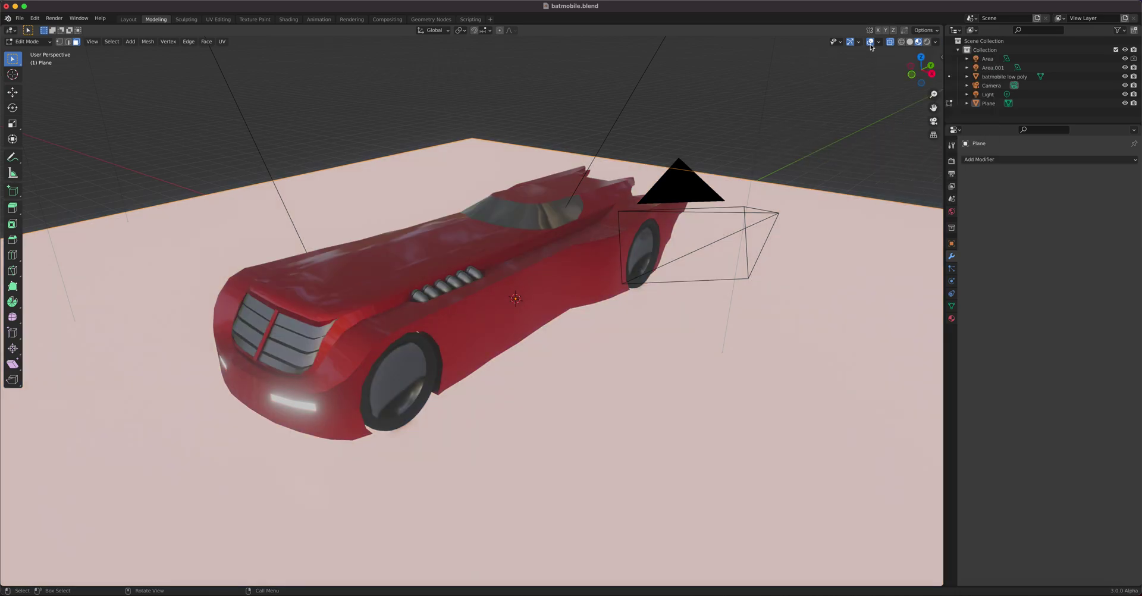
left_click(927, 42)
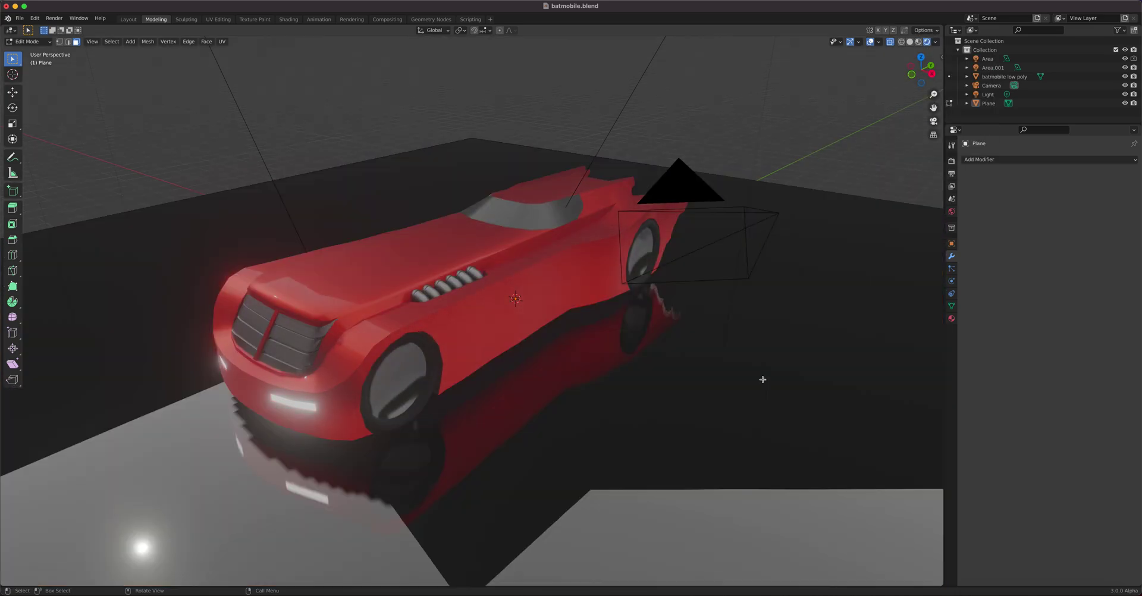
scroll(712, 331, "up", 5)
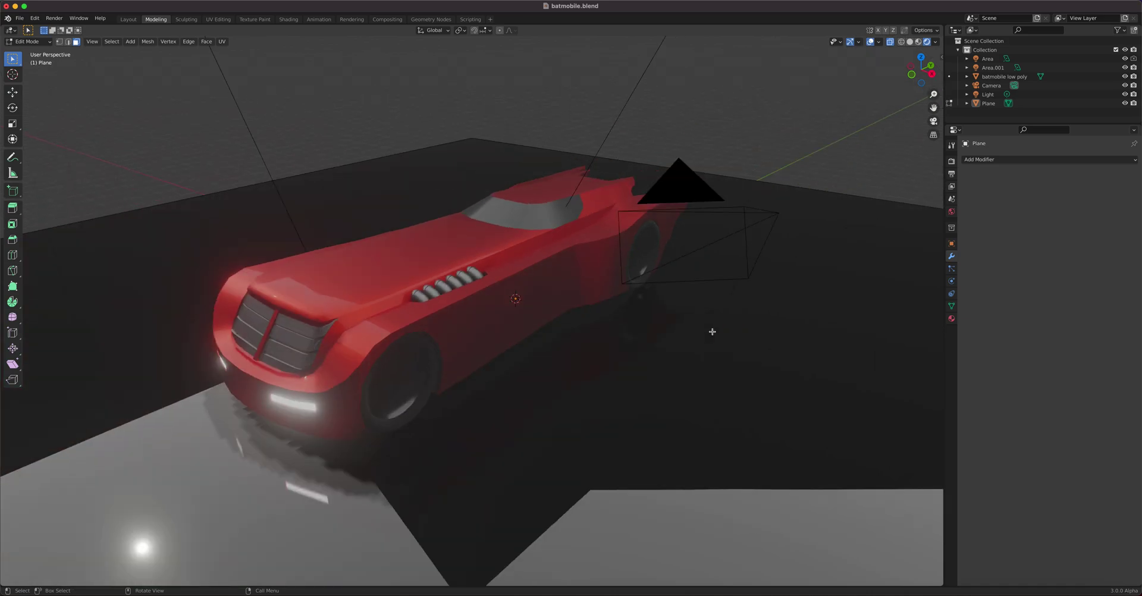
scroll(712, 331, "down", 8)
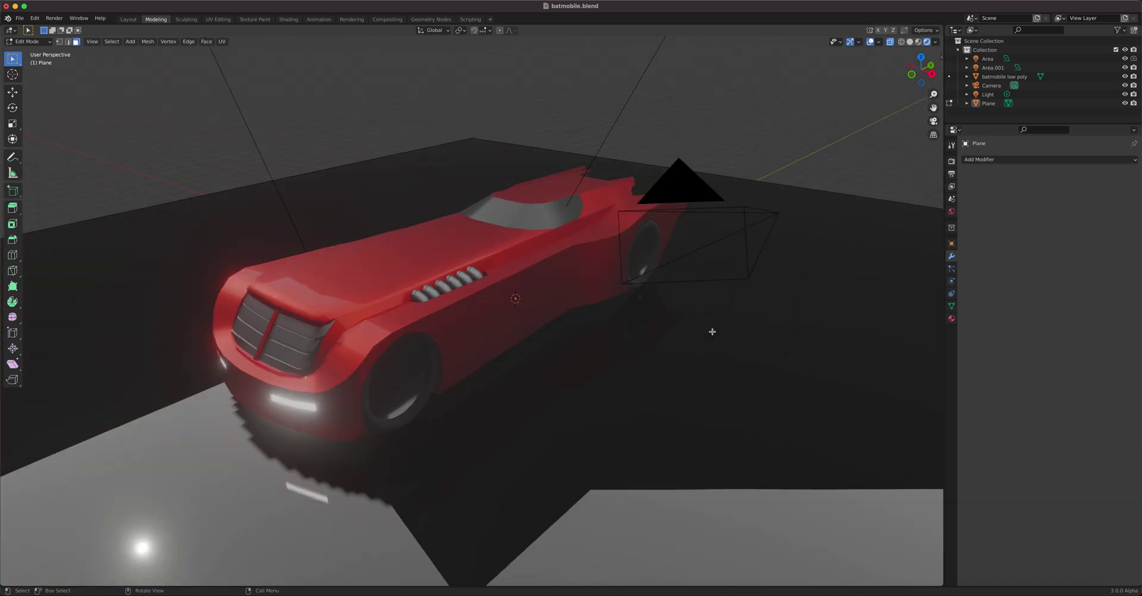
middle_click_drag(608, 345, 598, 326)
scroll(584, 317, "up", 4)
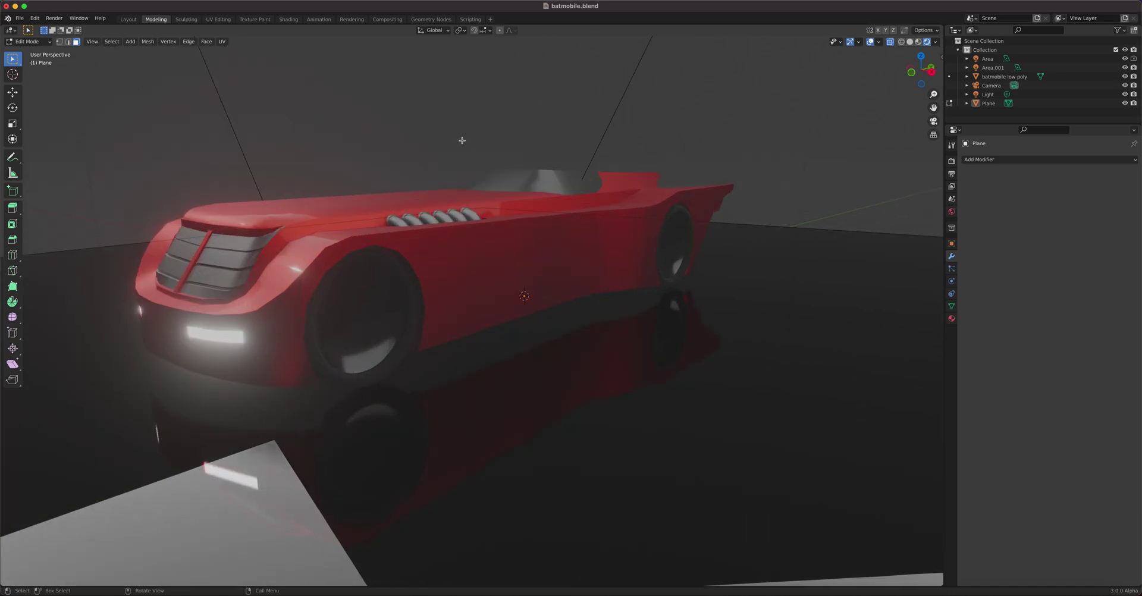
left_click(128, 19)
Back in Modeling, show Render Properties: Eevee with 64 render and 16 viewport samples.
middle_click_drag(669, 334, 651, 319)
left_click(156, 20)
middle_click_drag(535, 250, 553, 214)
left_click(951, 161)
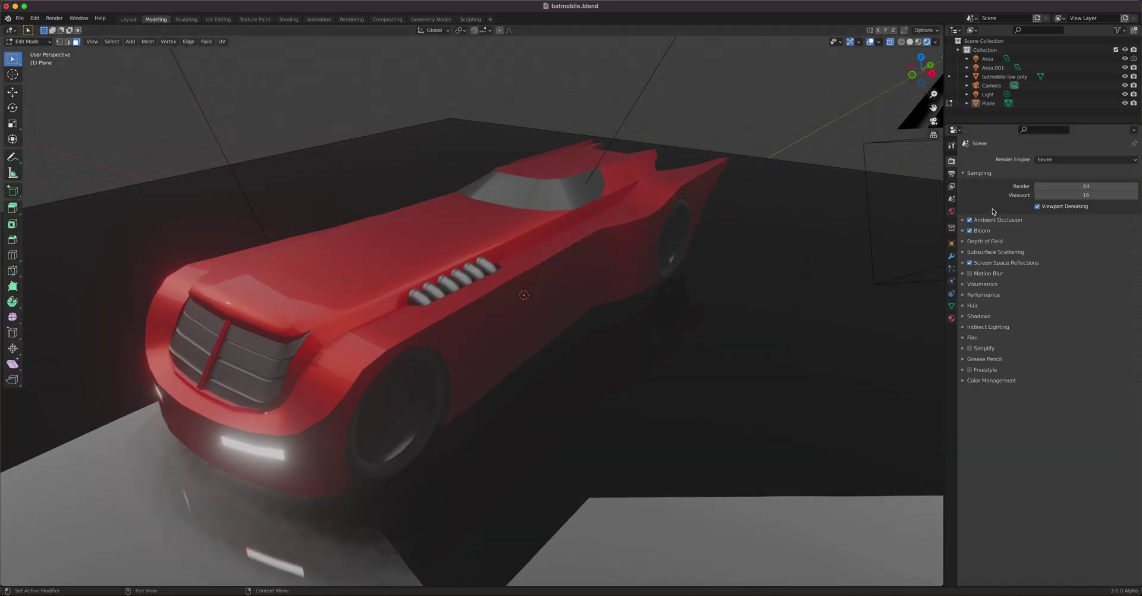